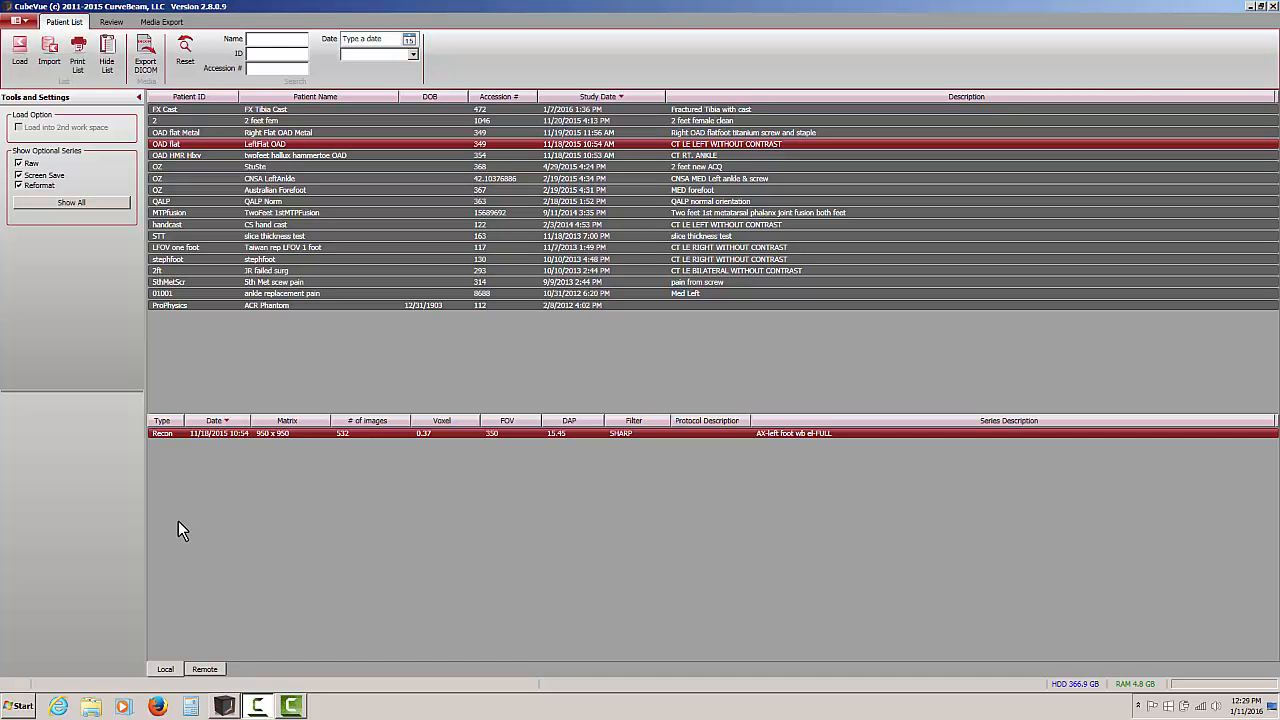
Open DICOM Send for the left foot recon series and enter a destination named Test PACS with host 10.1.1.10 and port 4
right_click(218, 431)
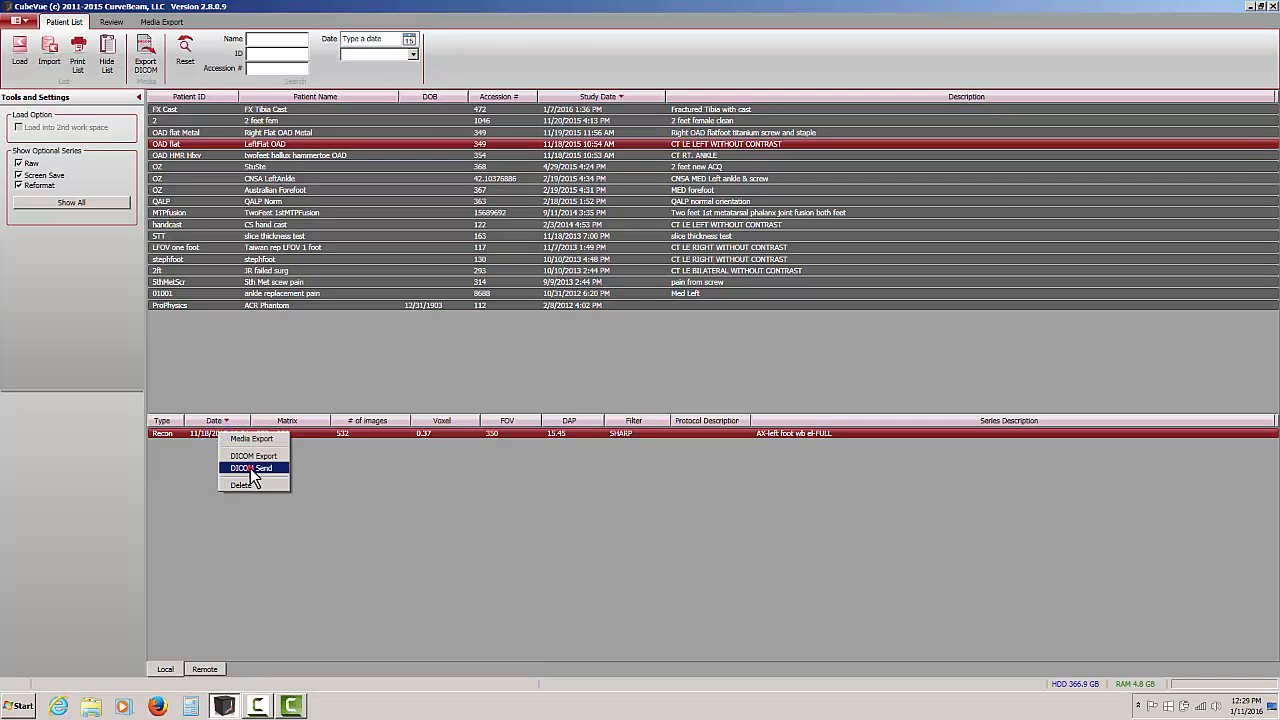
click(250, 468)
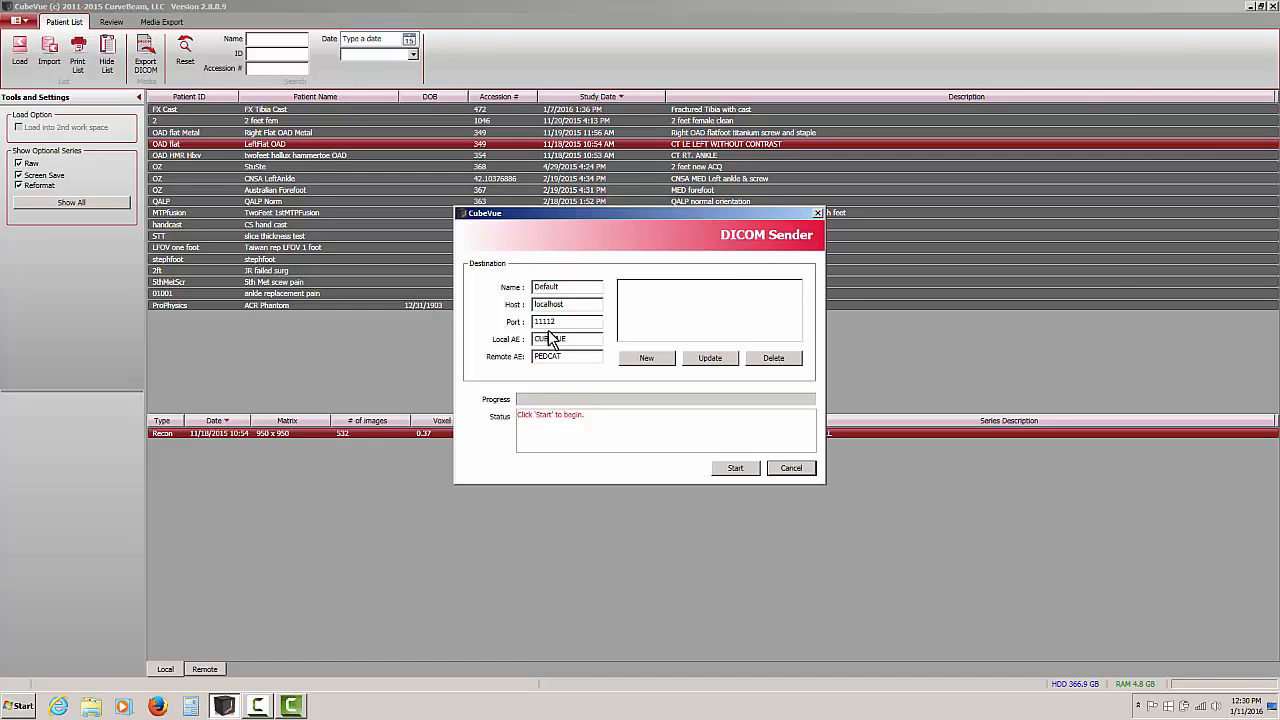
drag(572, 286, 486, 286)
text(Test PACS)
drag(566, 304, 520, 305)
text(10.1.1.10)
drag(578, 321, 508, 325)
text(4)
Set the local AE to CUBEVUE01 and the remote AE to TEST_PACS, and add the entry as a new destination
click(589, 338)
text(01)
drag(574, 357, 497, 354)
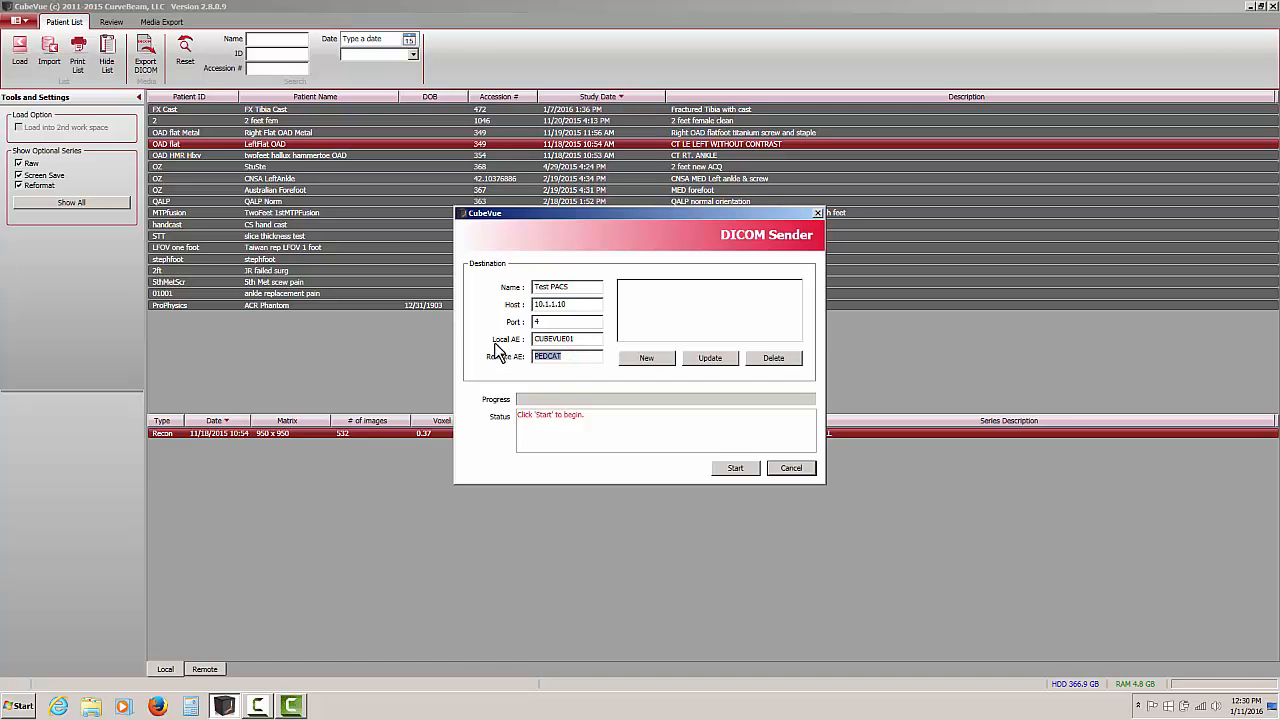
text(TEST_PACS)
click(636, 360)
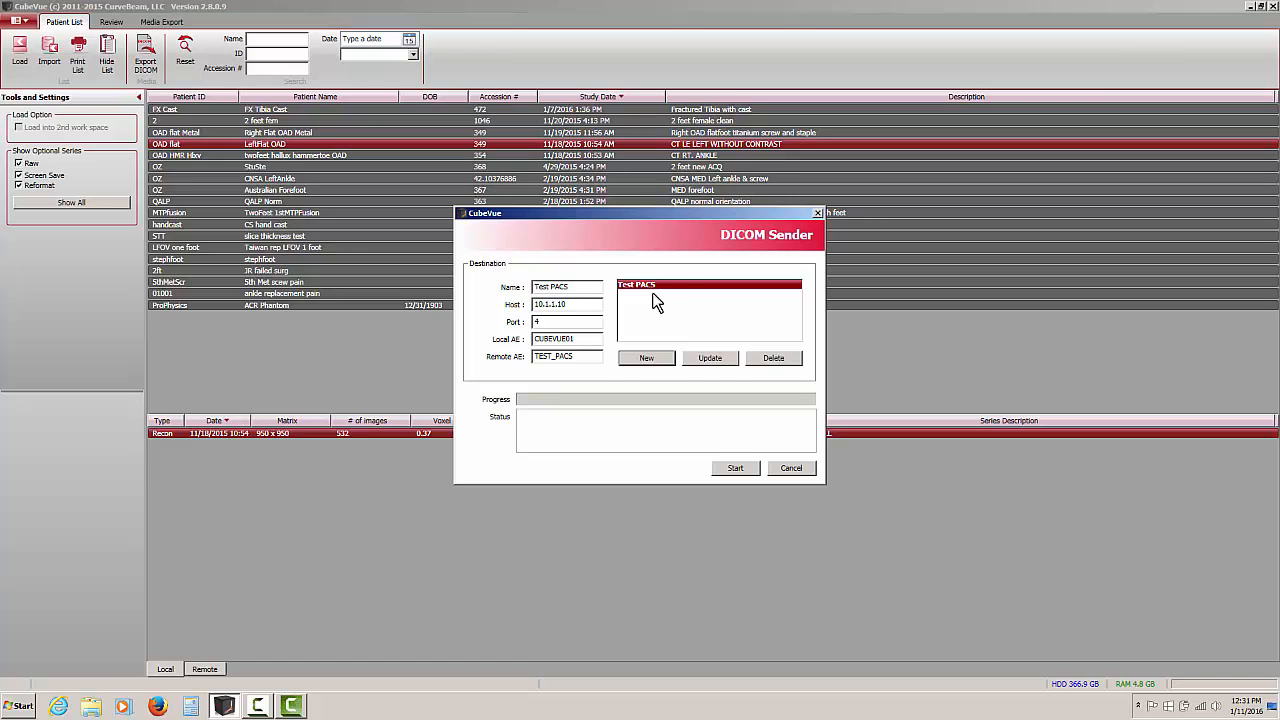
Add a second destination named Test PACS 02 with host 10.1.1.11 and remote AE TEST_PACS_02
click(594, 289)
click(597, 302)
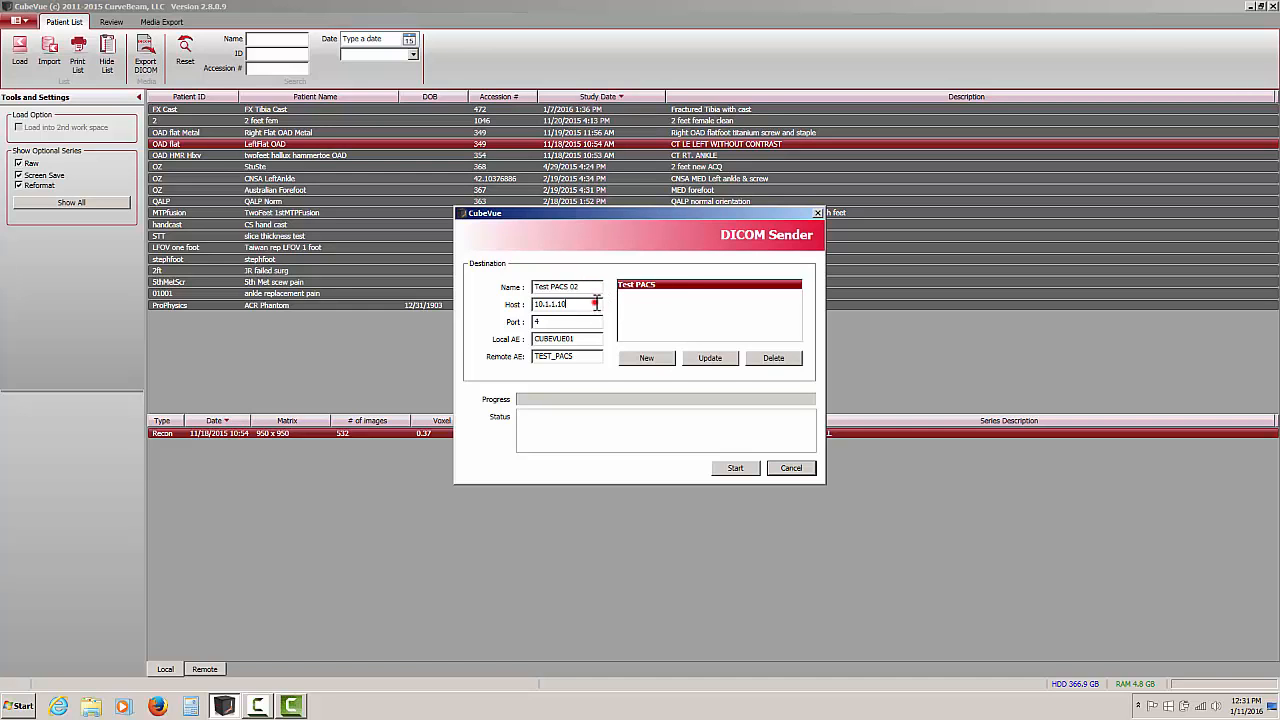
key(BackSpace)
text(1)
click(584, 357)
text(_02)
click(648, 359)
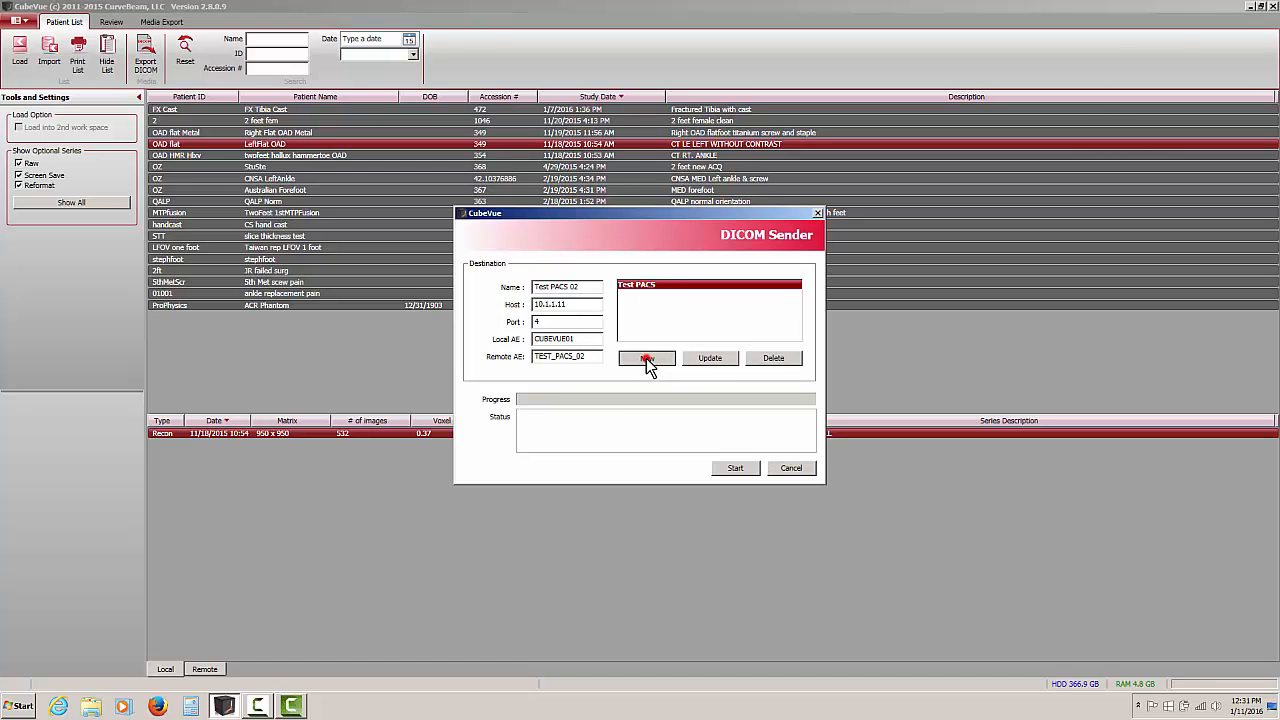
Review the saved settings of Test PACS and Test PACS 02 in turn, and select both destinations together
click(637, 284)
click(638, 294)
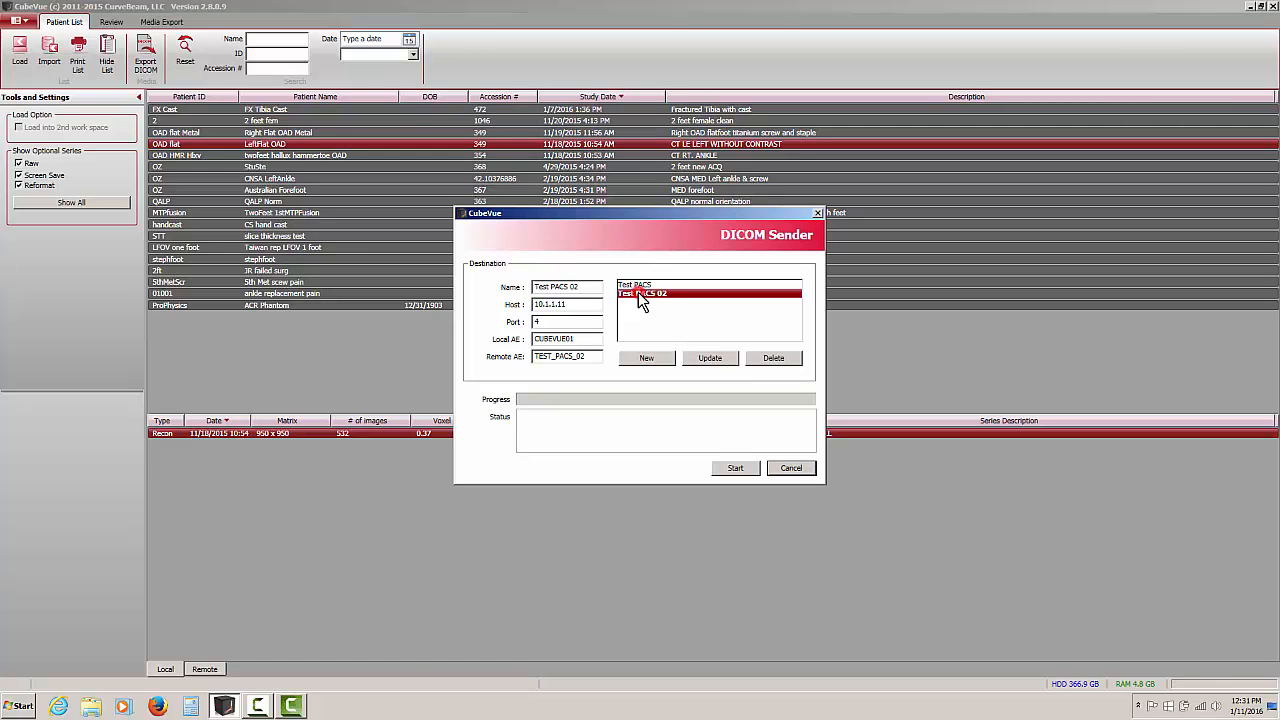
click(638, 284)
click(640, 295)
click(641, 285)
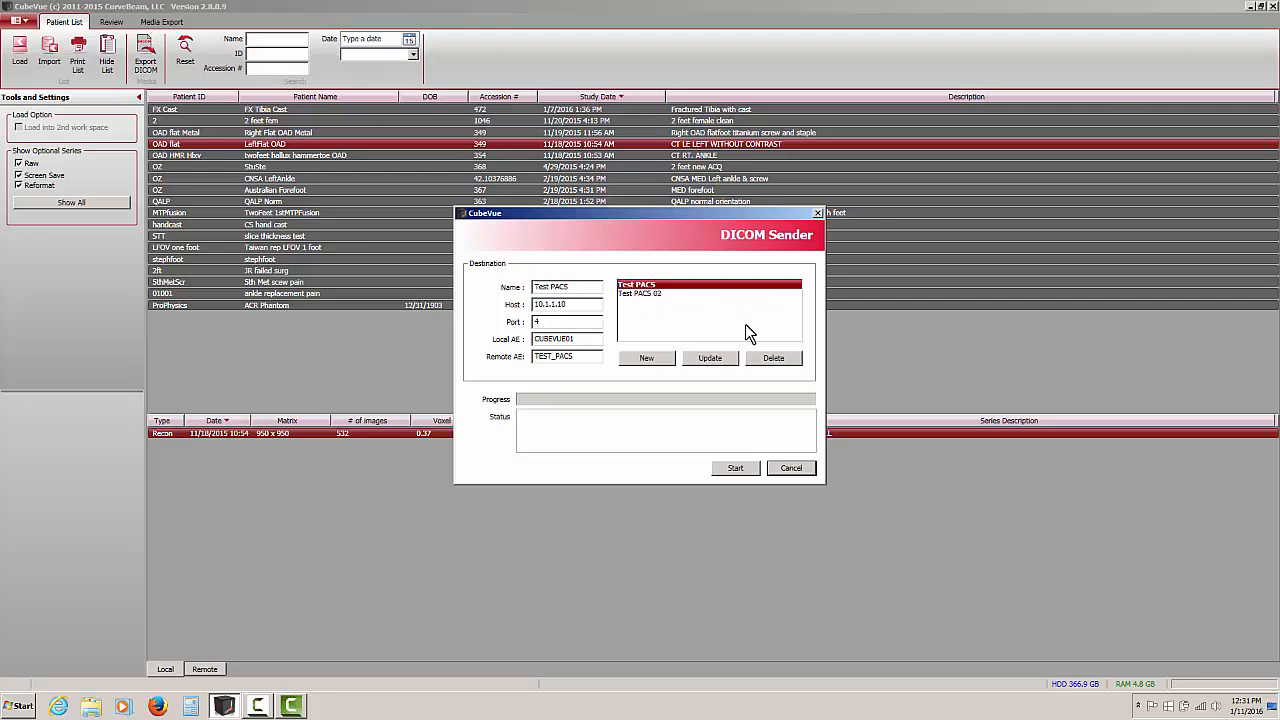
shift+click(695, 294)
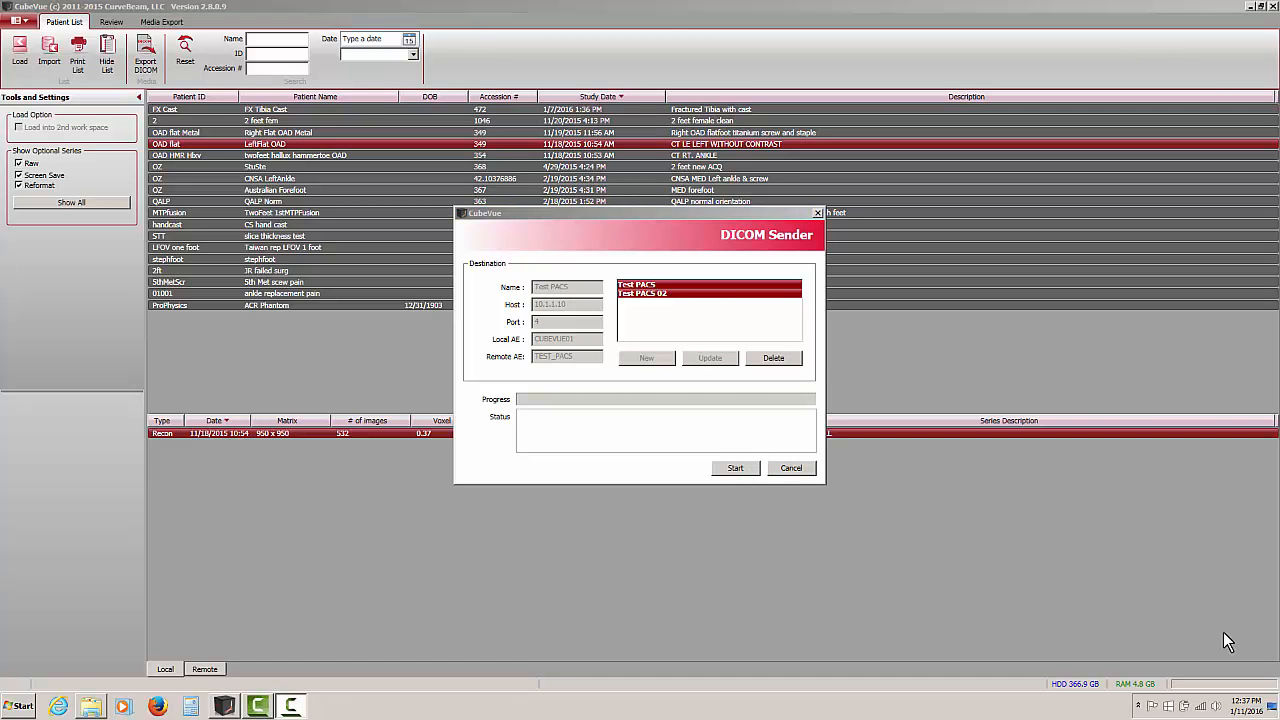
Change the host of Test PACS 02 to 10.1.1.13 and update the saved destination
click(644, 294)
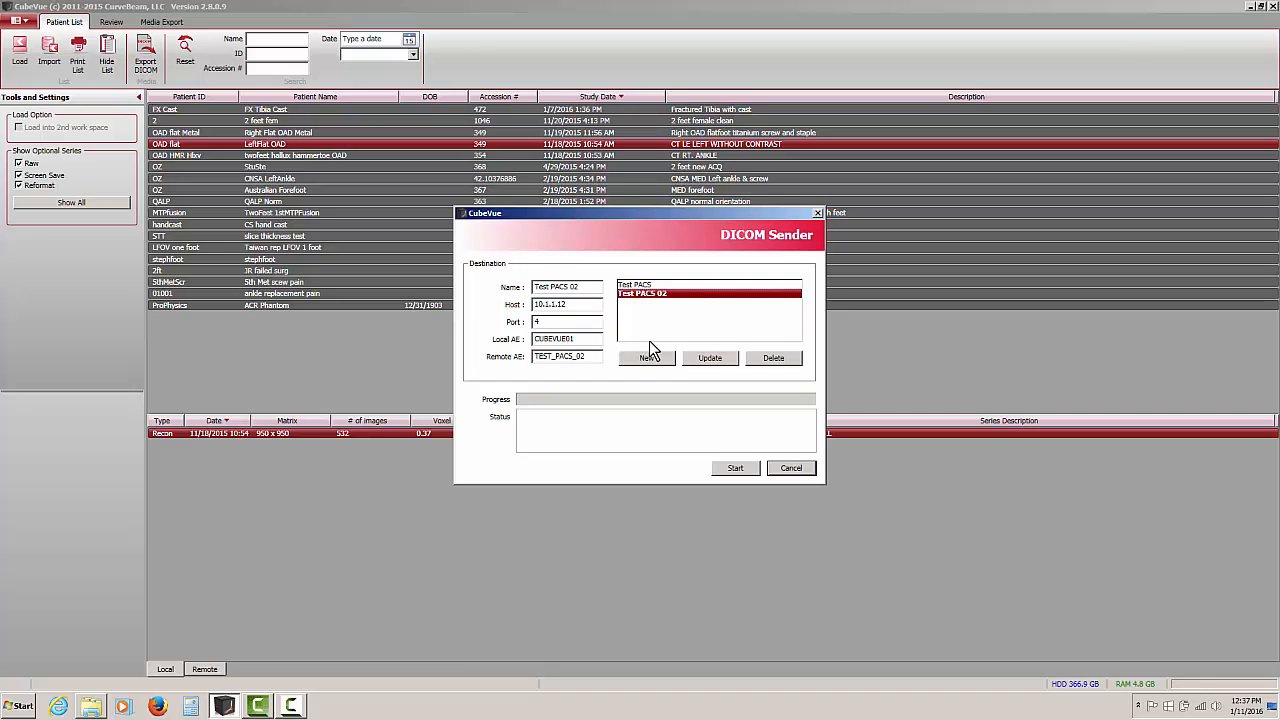
drag(577, 303, 560, 305)
text(13)
click(709, 358)
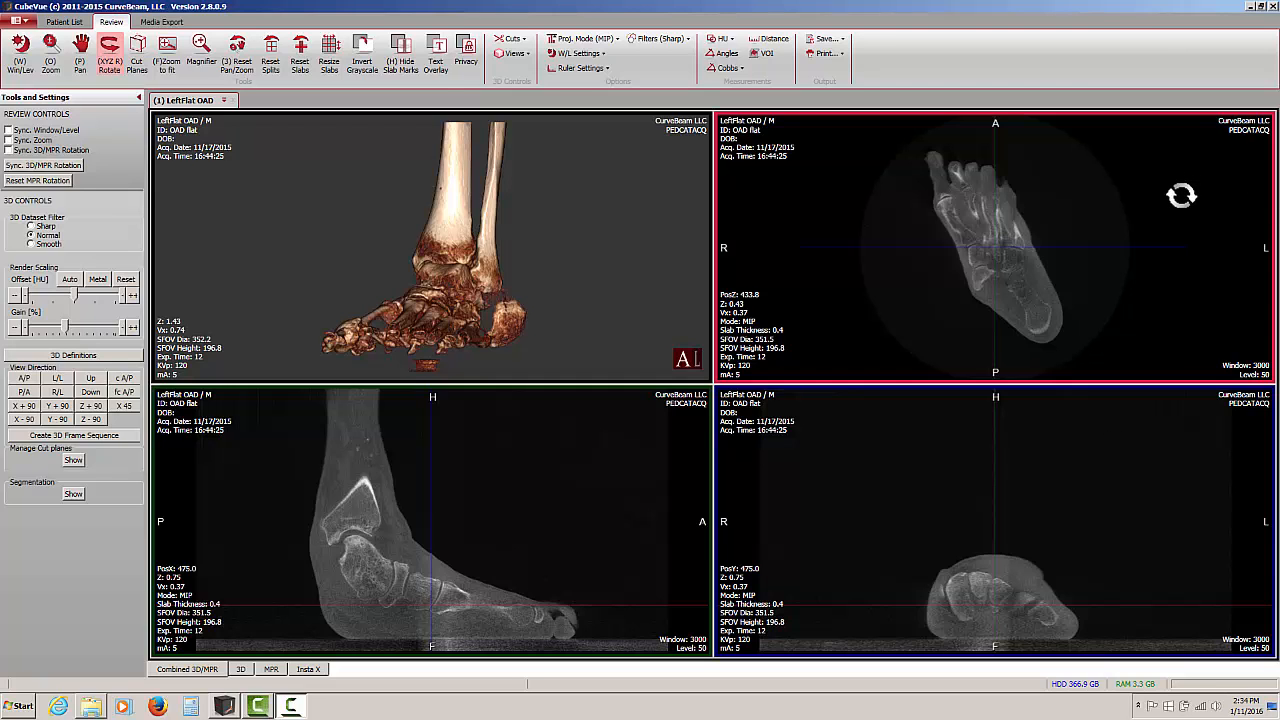
Rotate the axial view so the foot points straight up, and start saving the volume as DICOM
drag(1103, 176, 1089, 119)
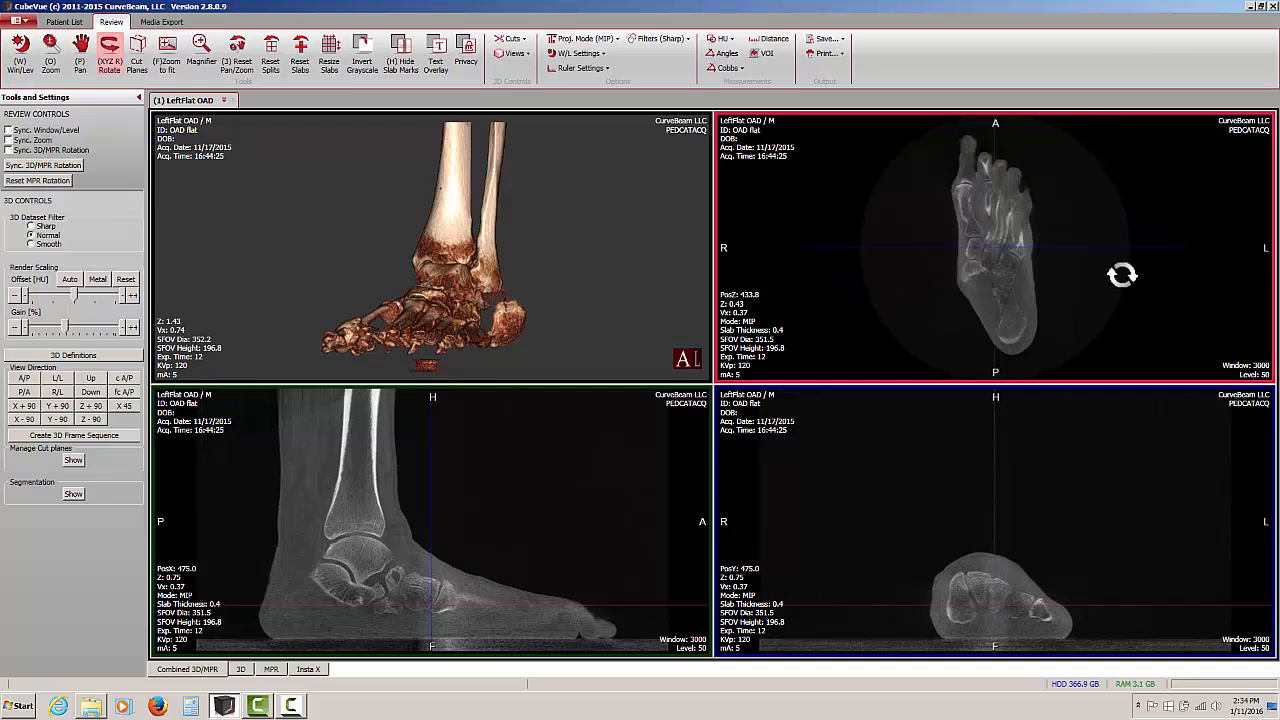
click(836, 42)
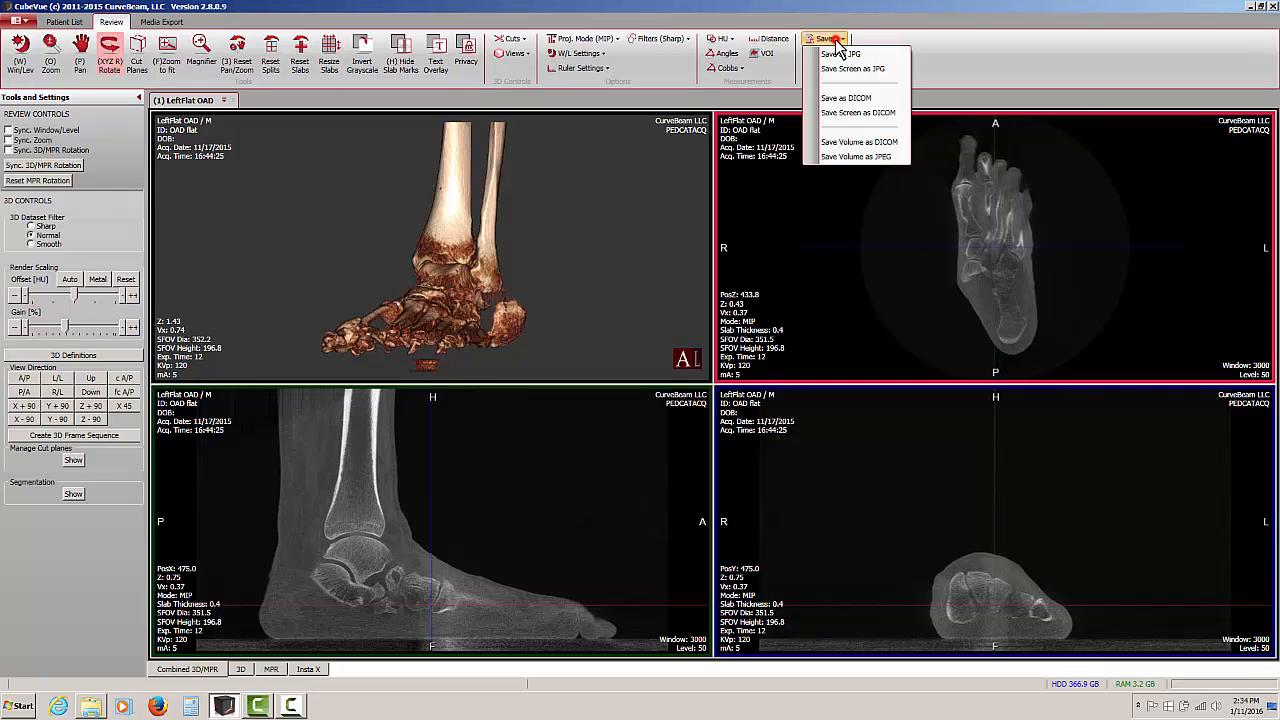
click(846, 143)
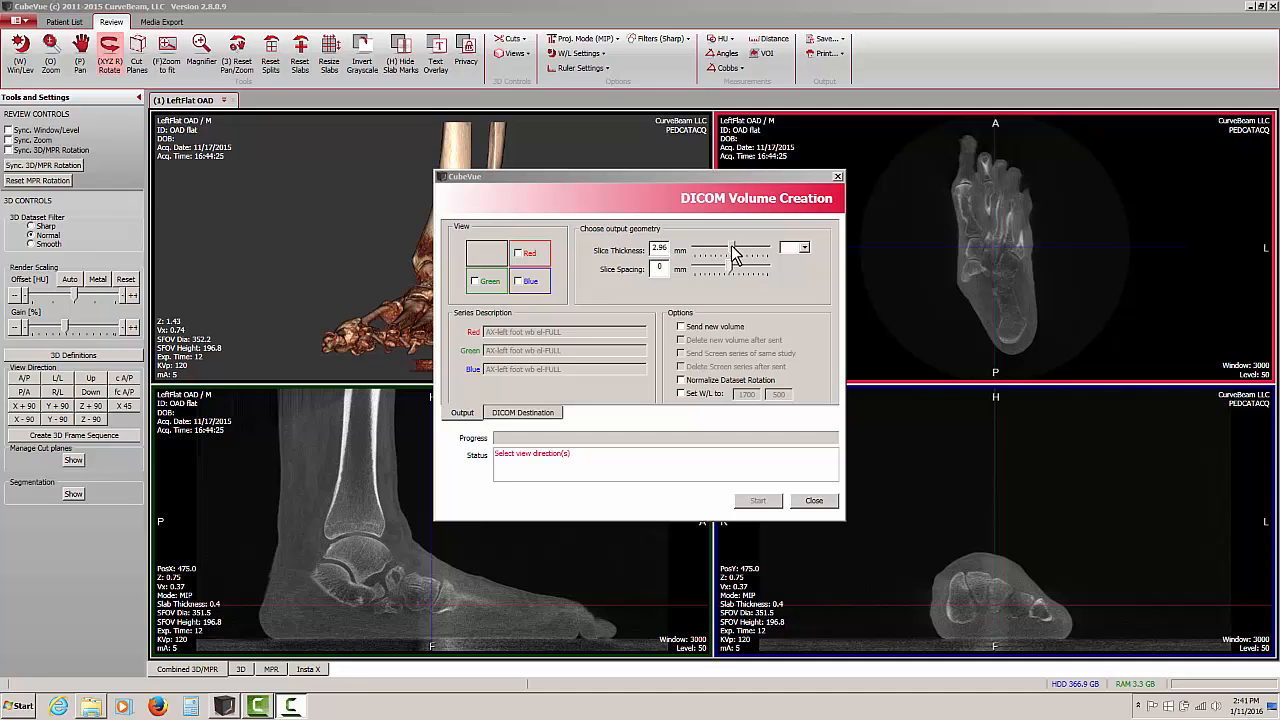
Set the slice thickness to 2.22 mm and include the red, blue and green views in the DICOM volume output
mouse_move(732, 245)
mouse_down()
mouse_move(714, 245)
mouse_move(723, 250)
mouse_up()
click(517, 253)
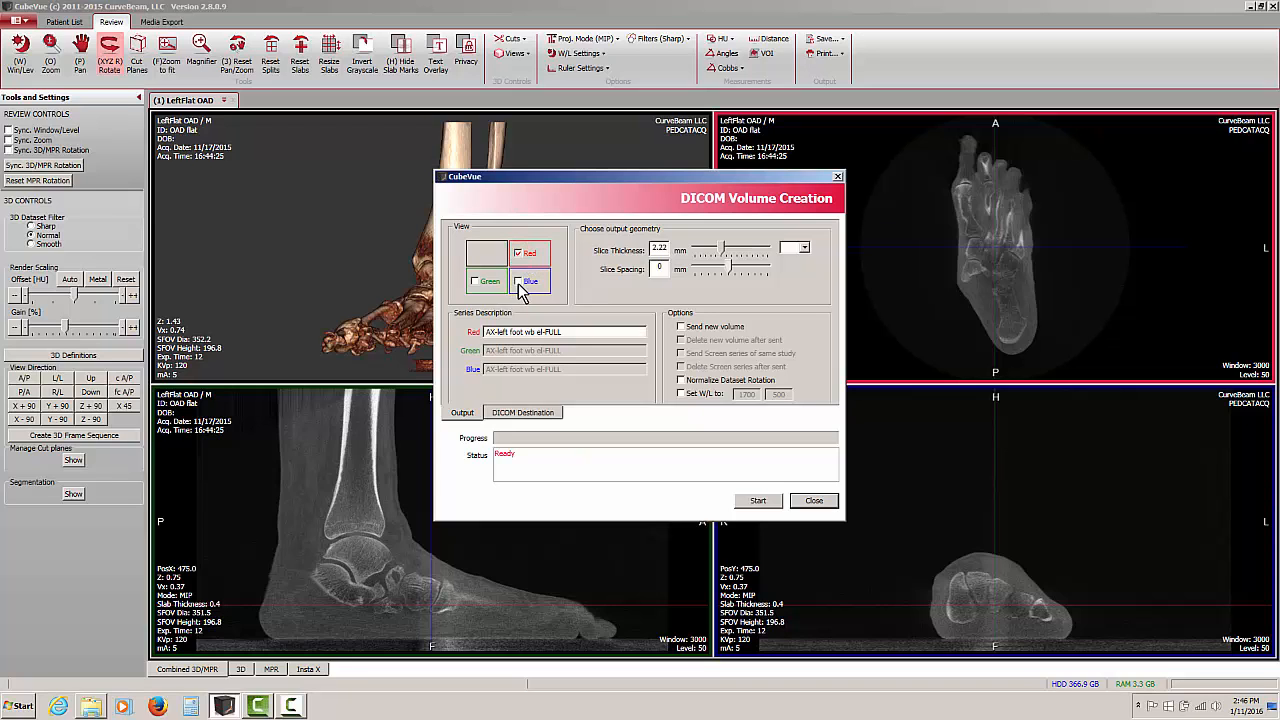
click(518, 282)
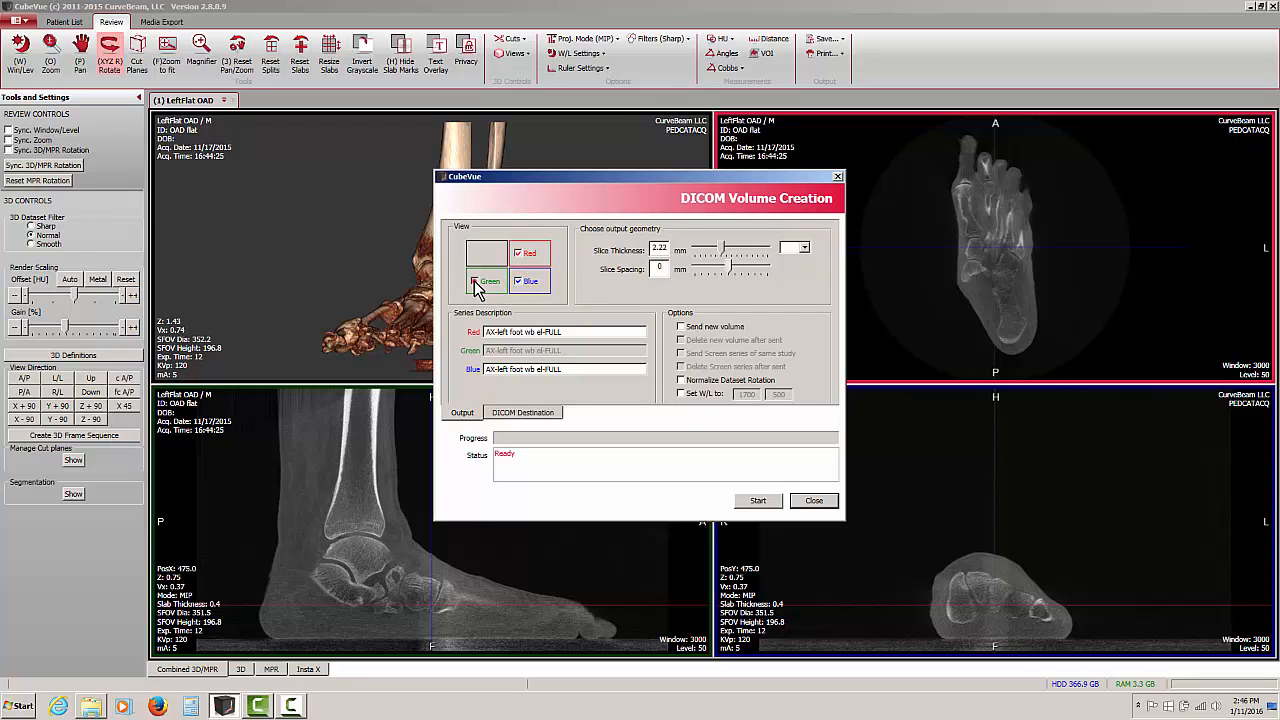
click(475, 282)
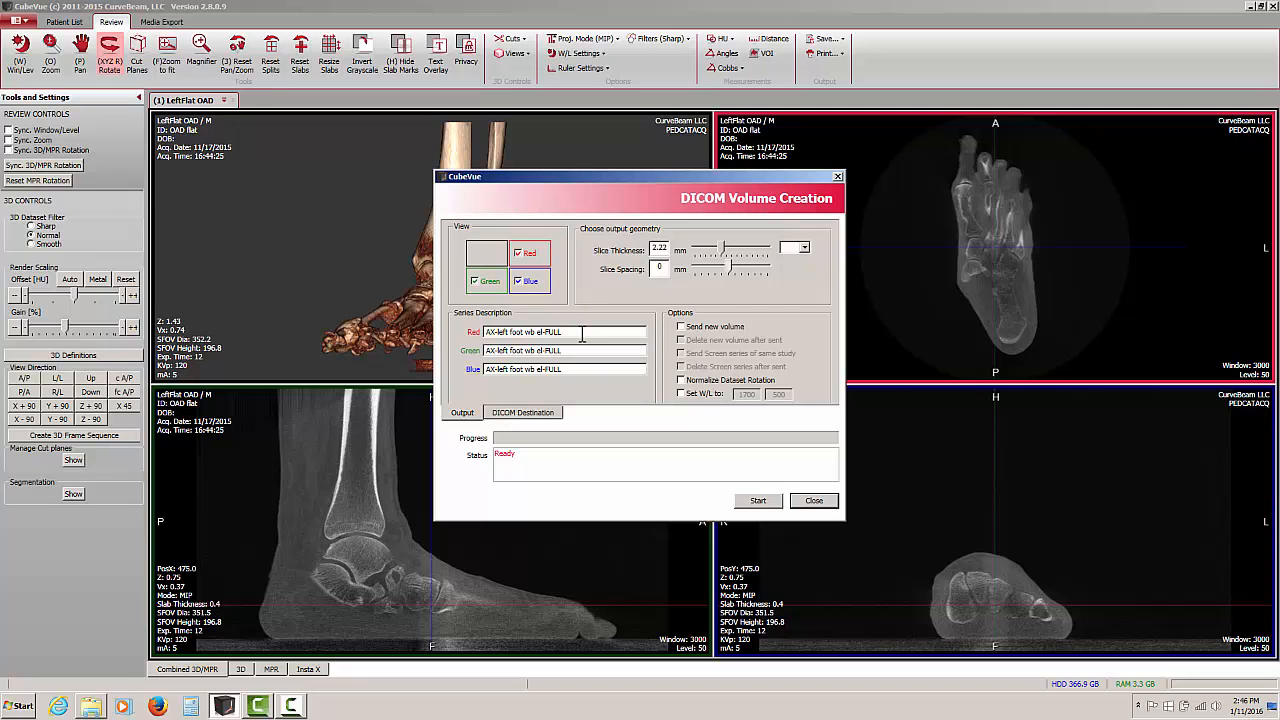
Change the series descriptions to Sagittal for the green view and Coronal for the blue view
drag(575, 334, 463, 336)
drag(575, 350, 497, 349)
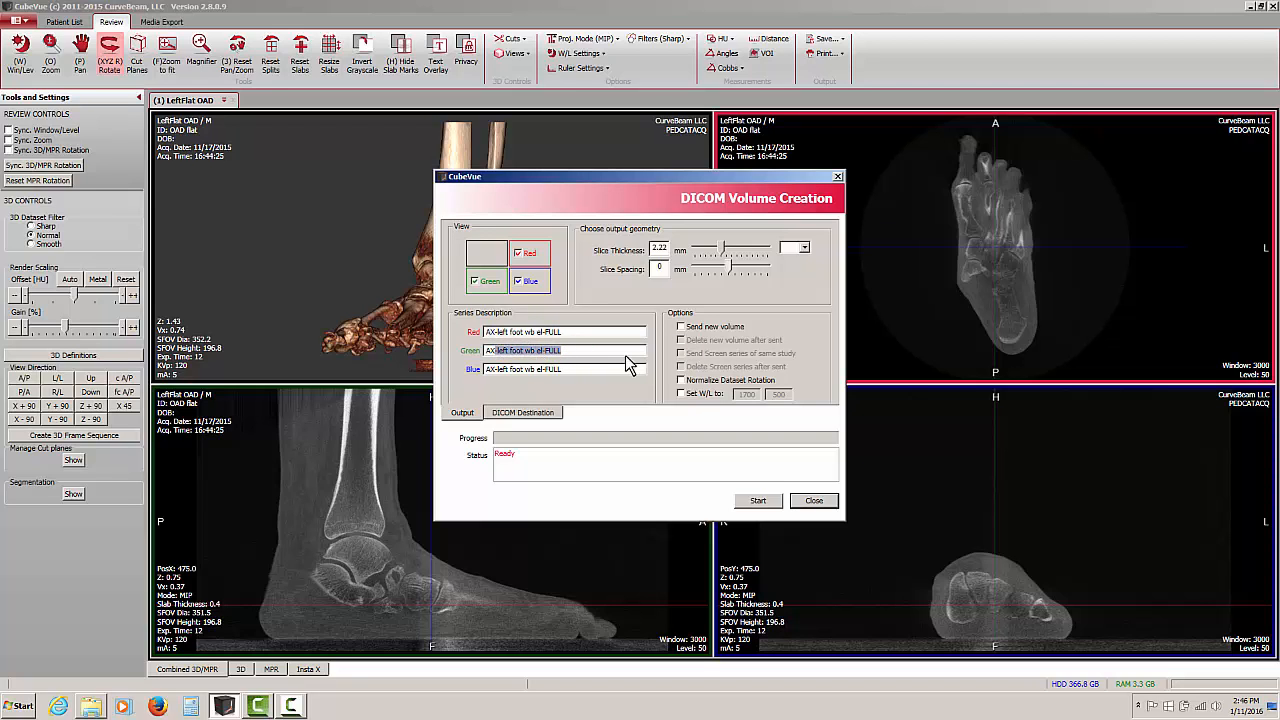
key(BackSpace)
key(BackSpace)
key(BackSpace)
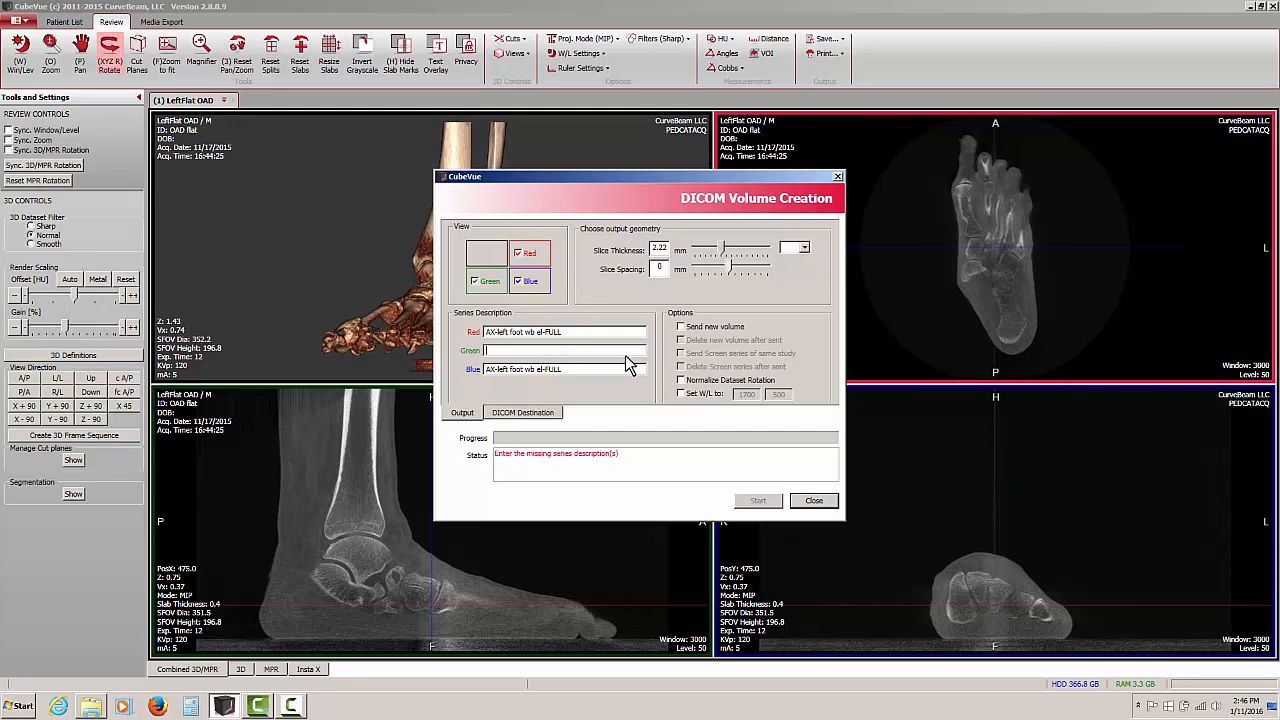
text(Sagittal)
drag(578, 369, 437, 368)
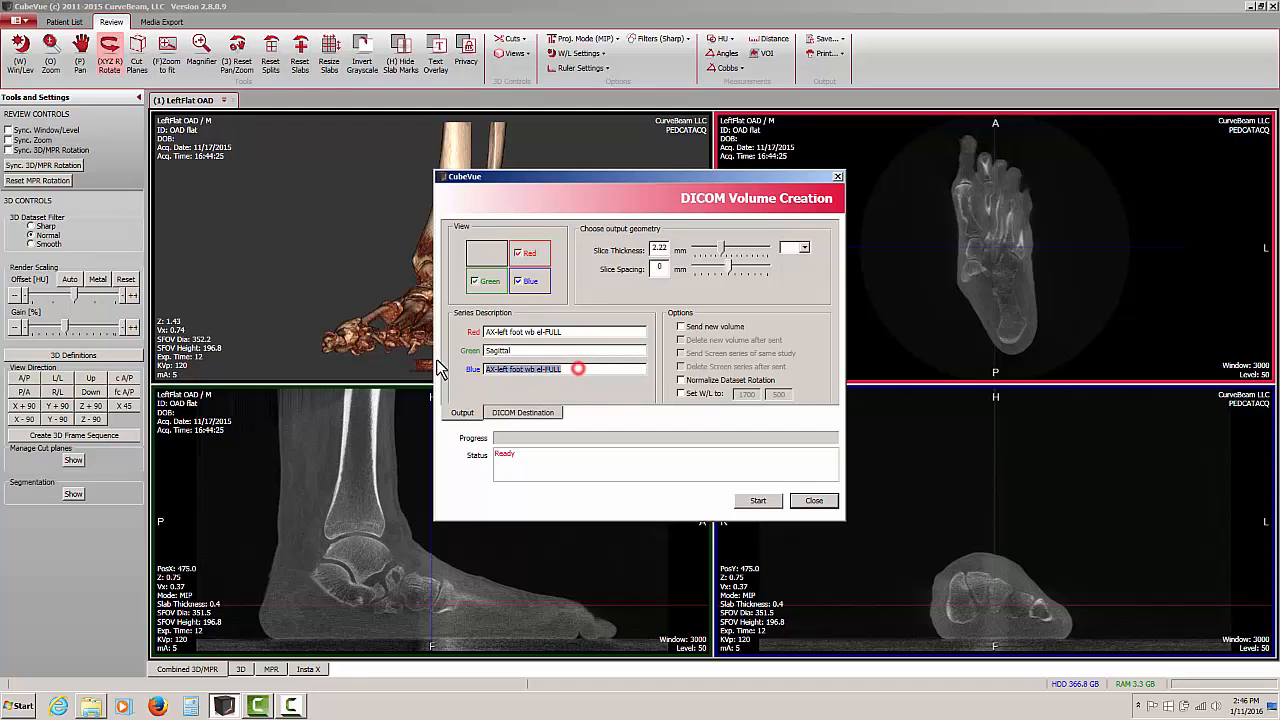
text(Cord)
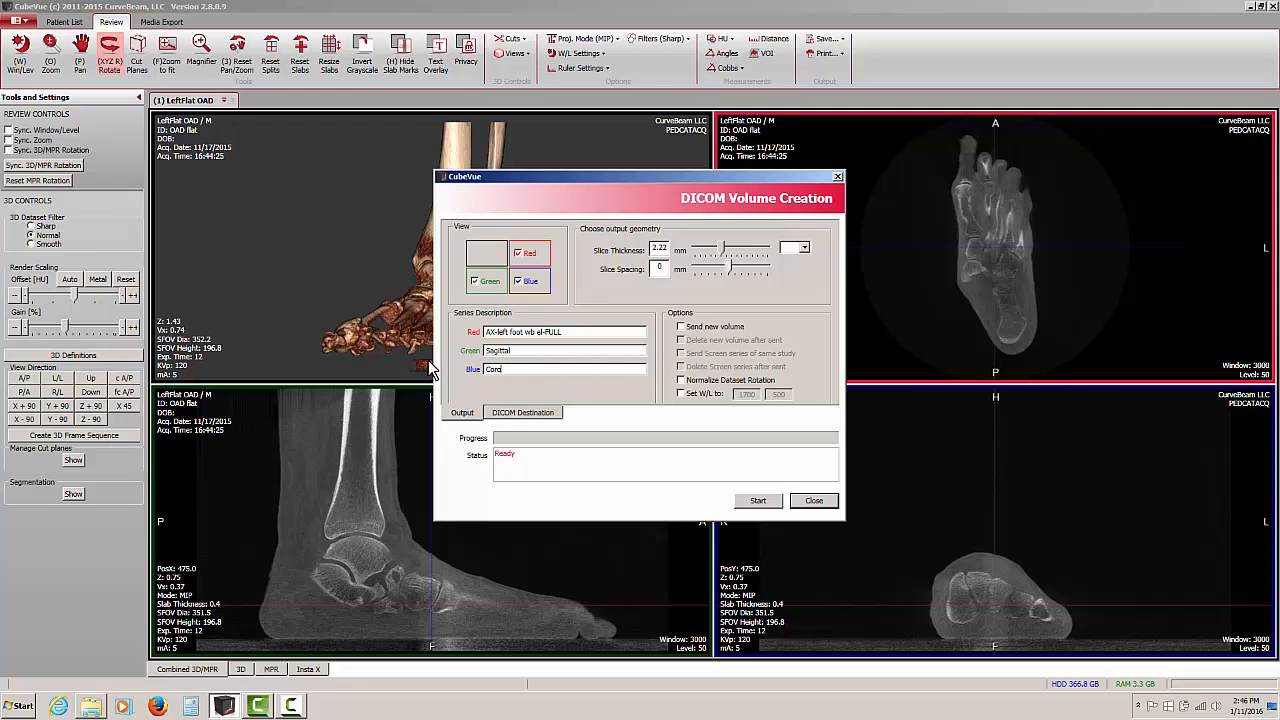
text(nal)
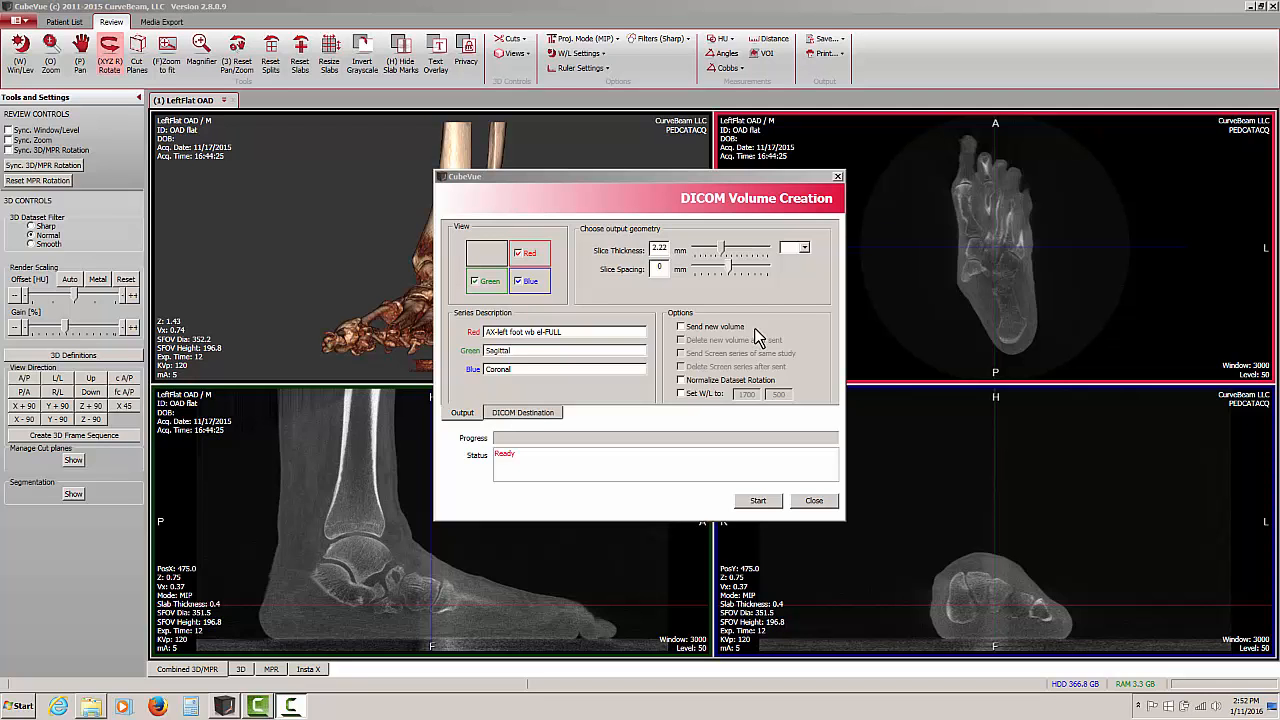
Enable Send new volume, Delete new volume after sent and Set W/L, declining Normalize Dataset Rotation at its warning
click(681, 327)
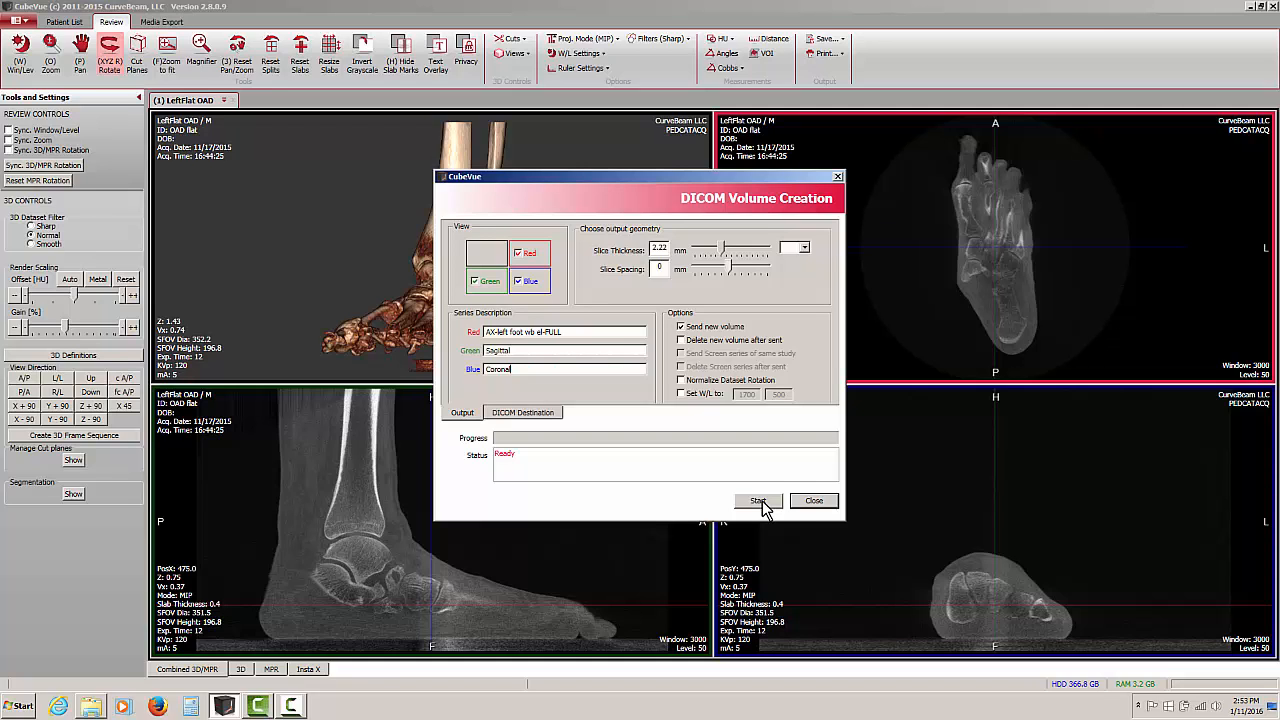
click(683, 341)
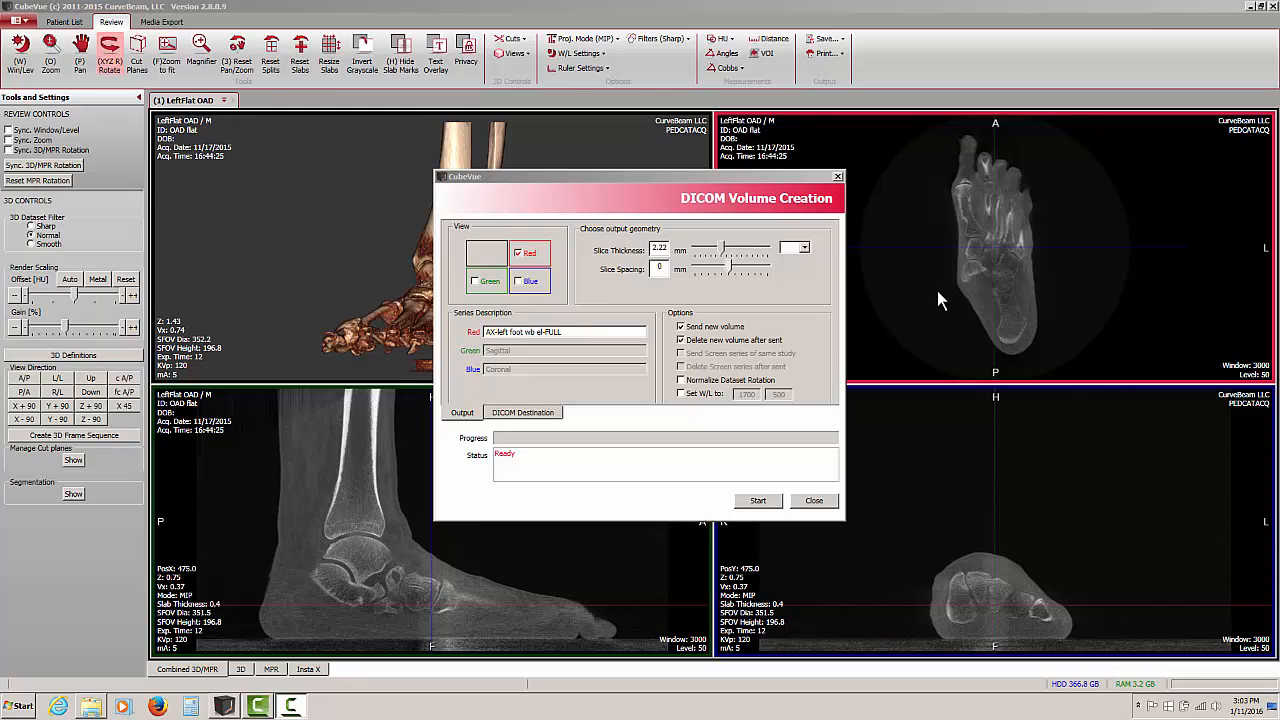
click(681, 381)
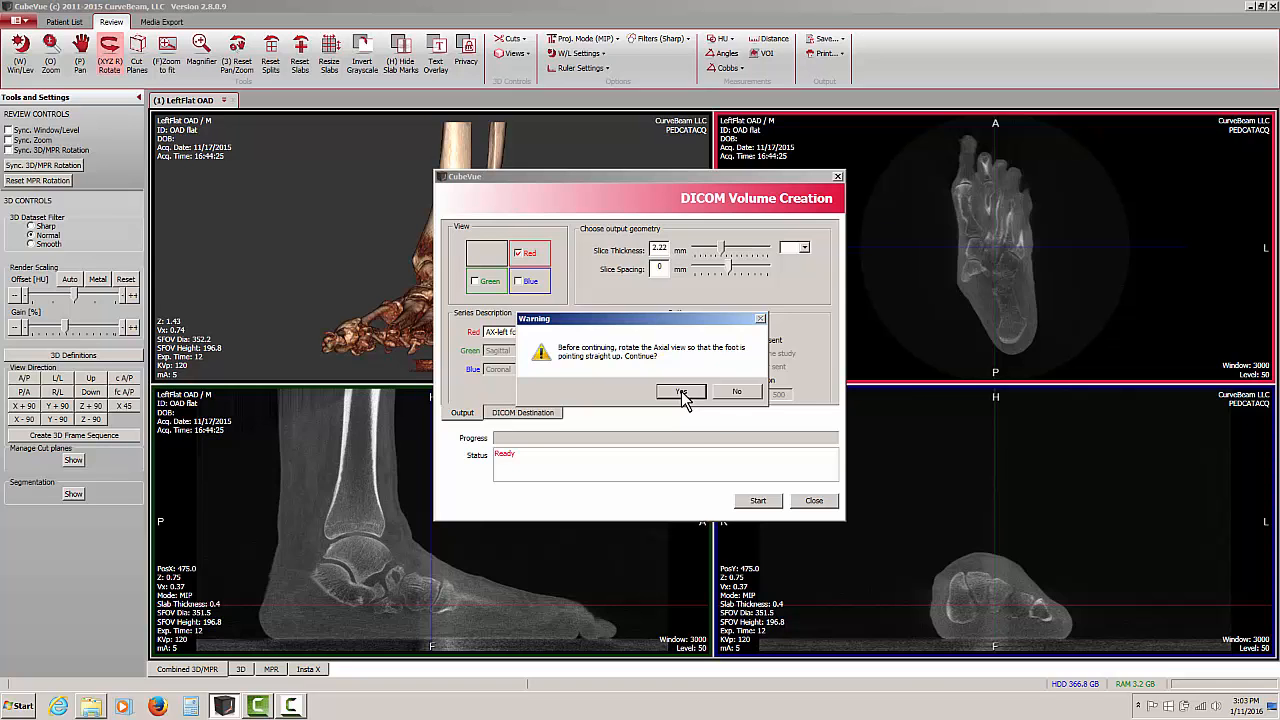
click(737, 393)
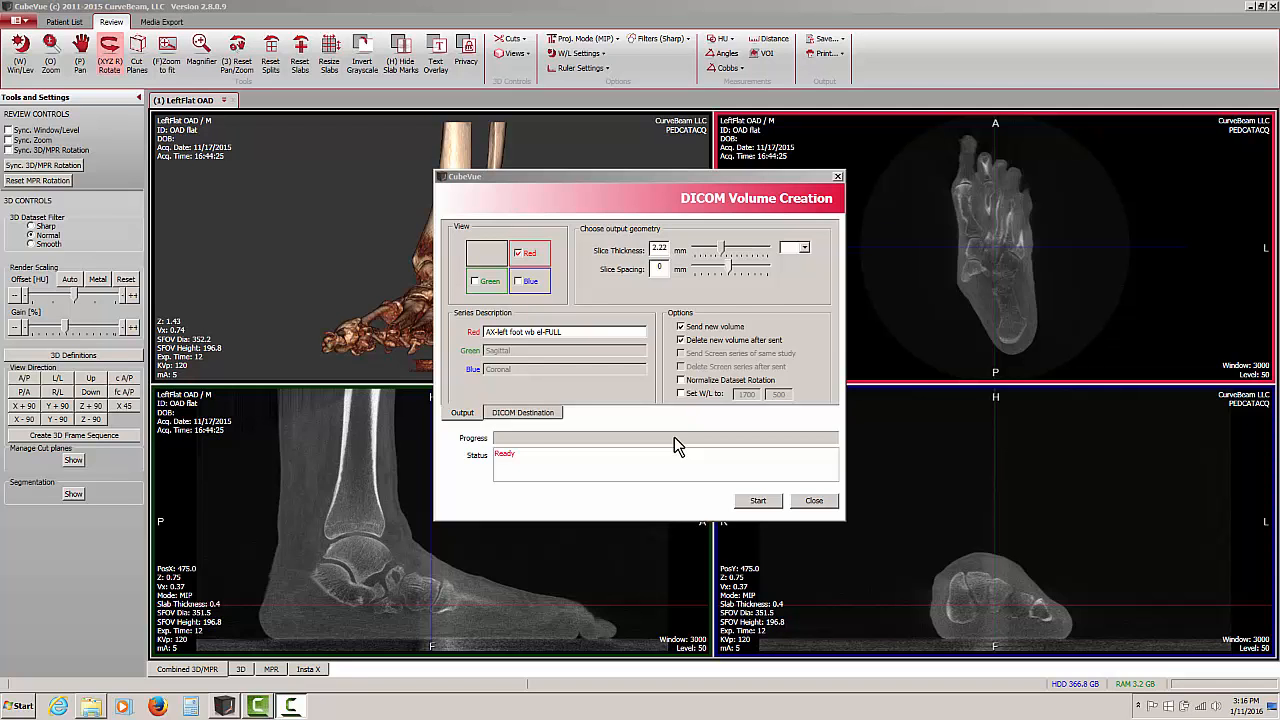
click(681, 393)
Choose Test PACS as the DICOM destination and start the volume creation
click(524, 414)
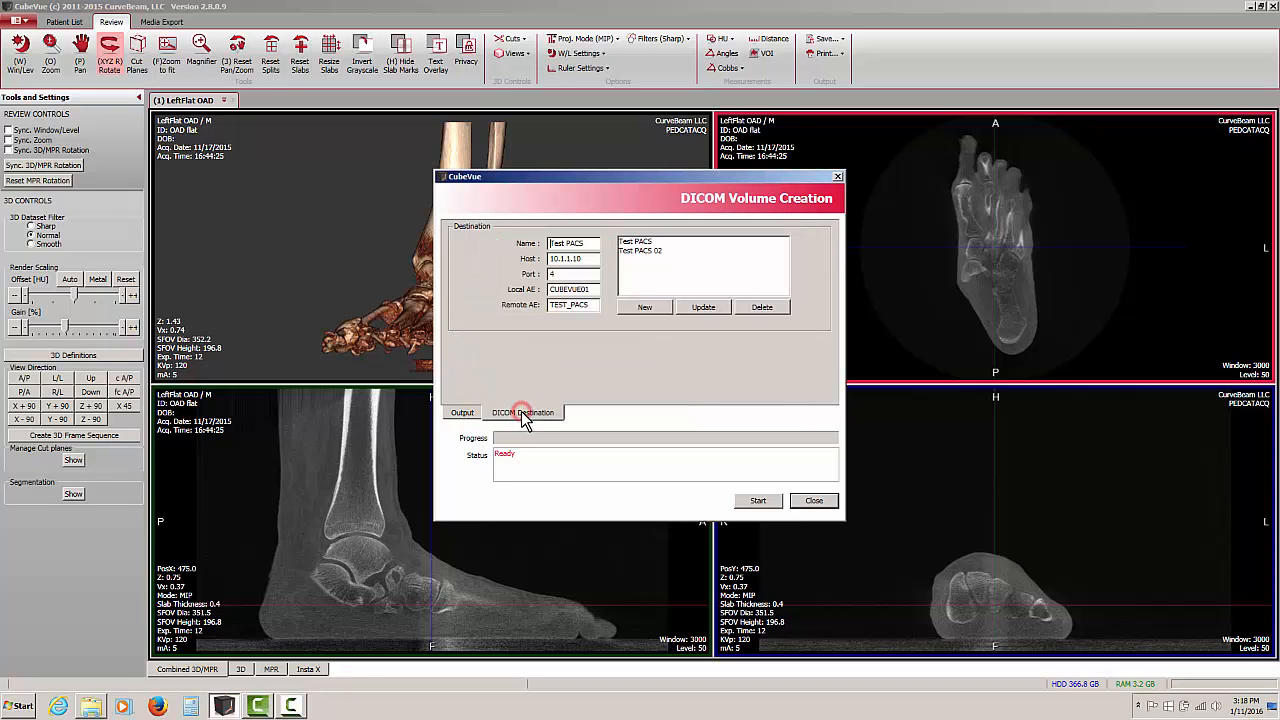
click(636, 243)
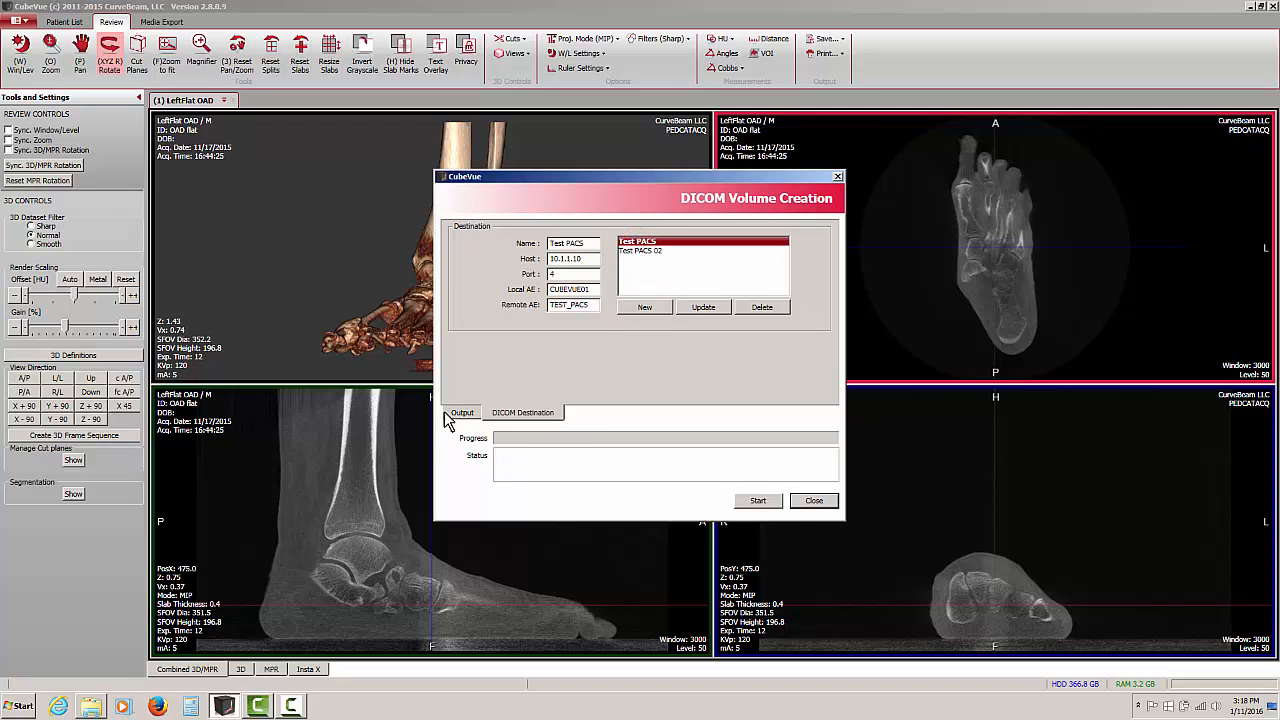
click(757, 502)
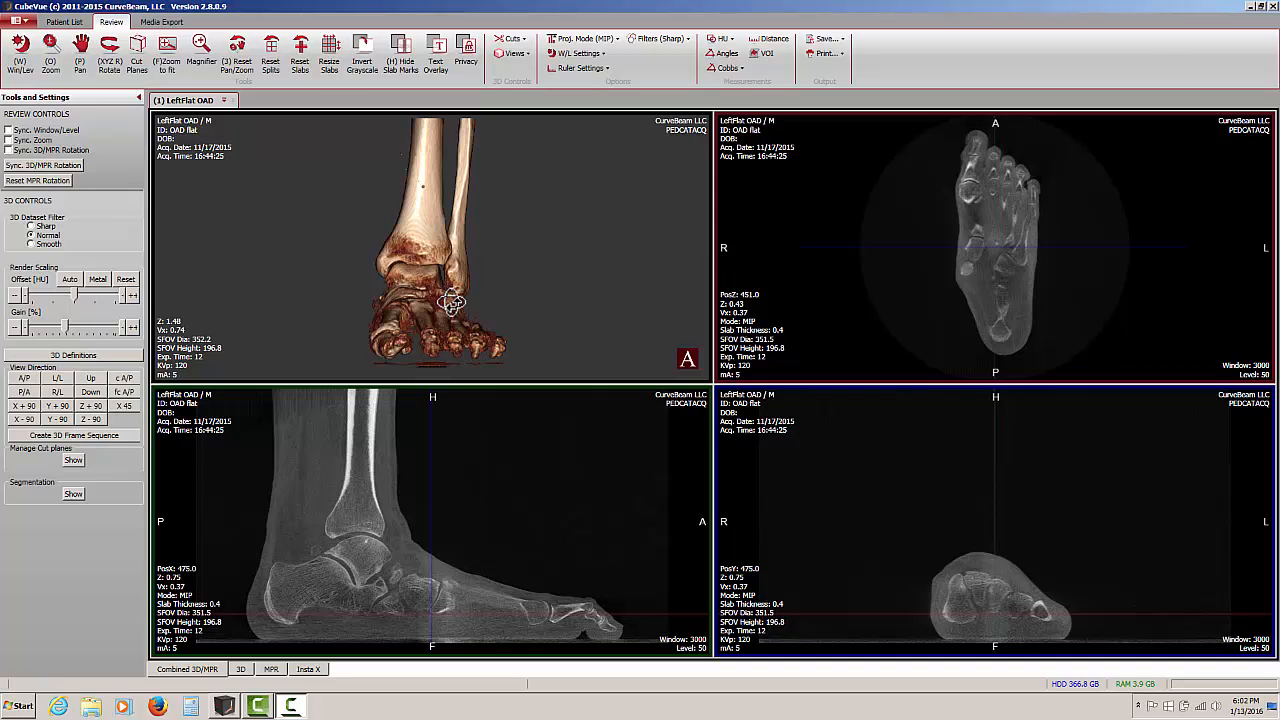
Orient the 3D foot rendering to a front view and slightly adjust its render offset
mouse_move(399, 289)
mouse_down()
mouse_move(466, 288)
mouse_move(369, 291)
mouse_move(291, 274)
mouse_move(402, 297)
mouse_up()
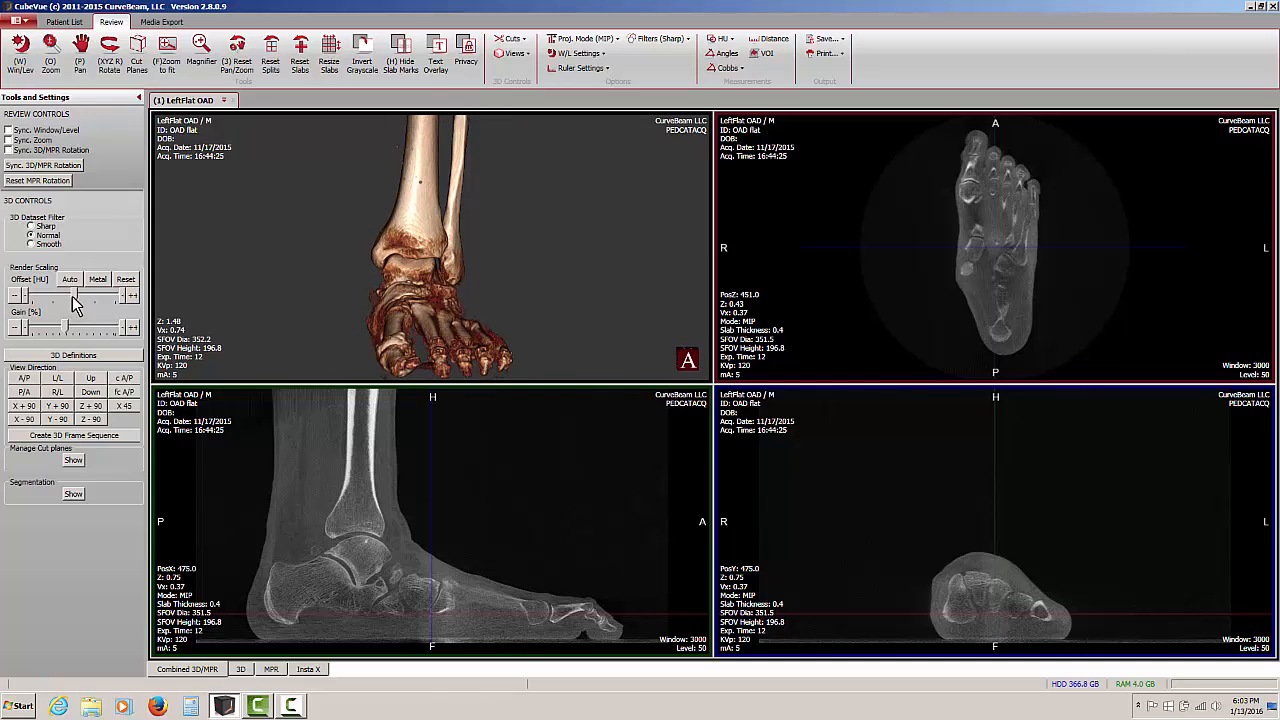
drag(76, 297, 78, 290)
mouse_move(446, 288)
mouse_down()
mouse_move(454, 298)
mouse_move(446, 277)
mouse_up()
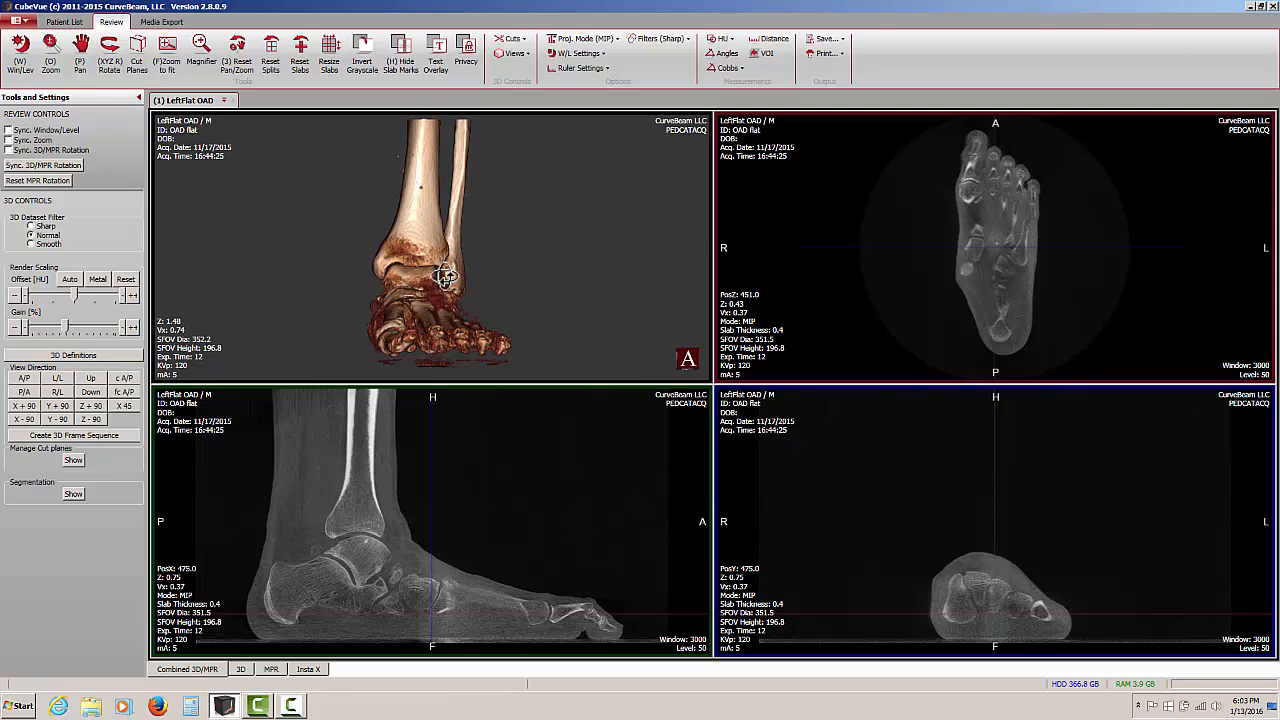
Set up a 3D frame sequence with DICOM output and Send after saved, checking that Test PACS is the destination
click(80, 437)
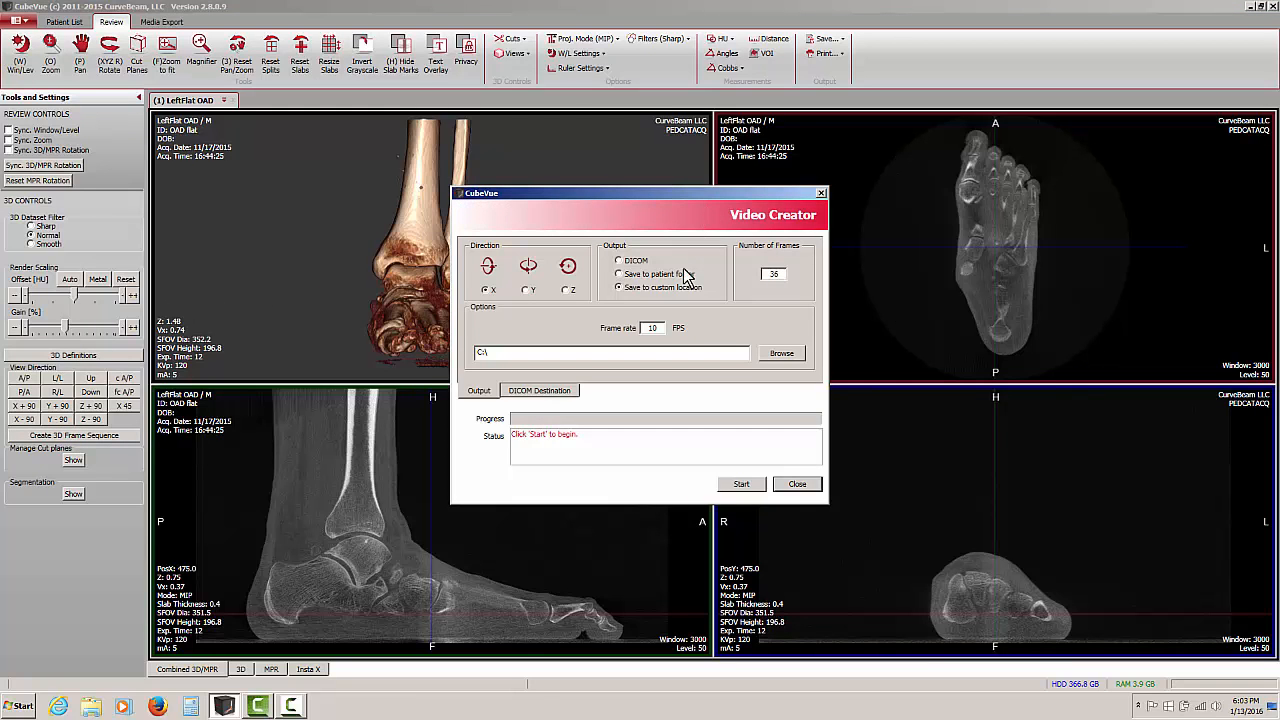
click(618, 261)
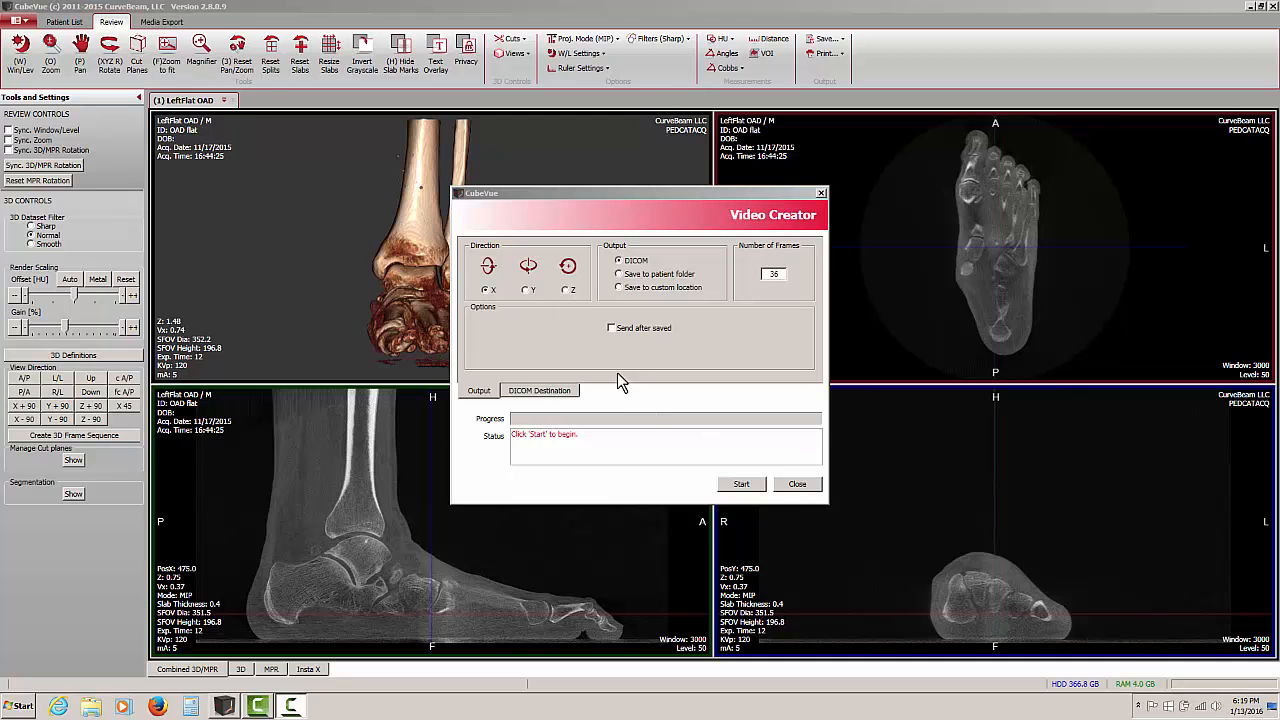
click(612, 330)
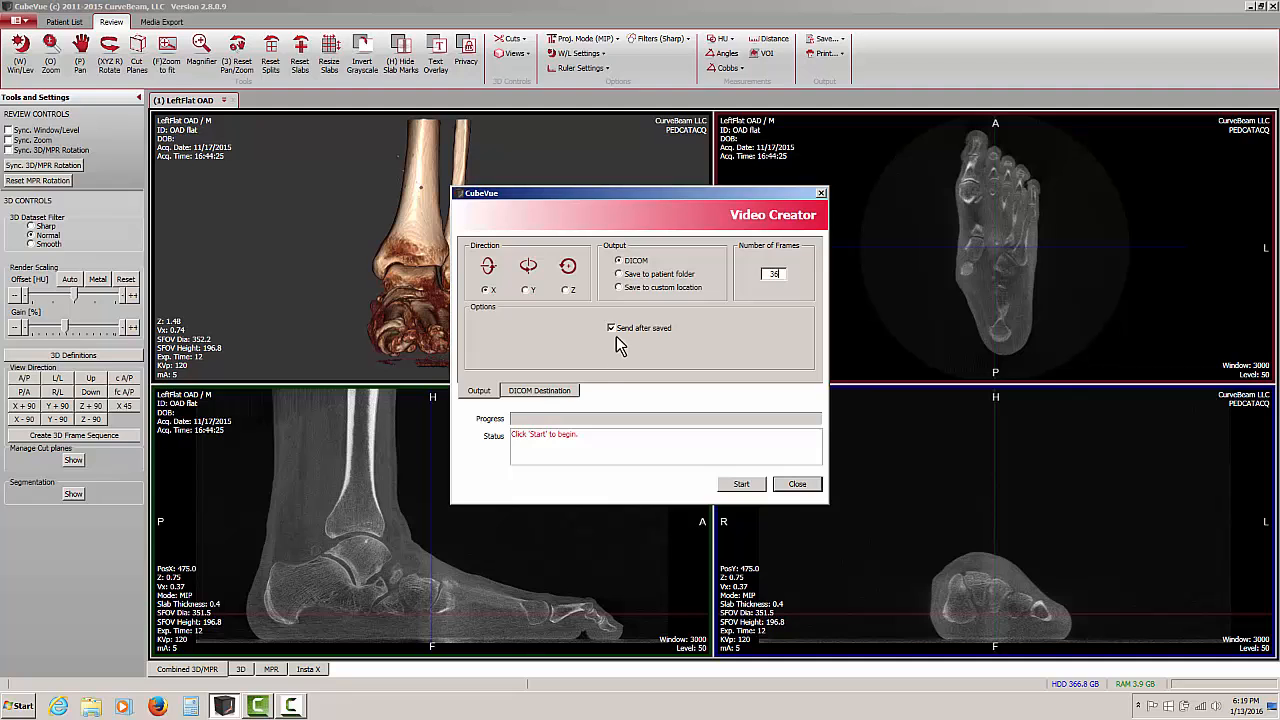
click(533, 395)
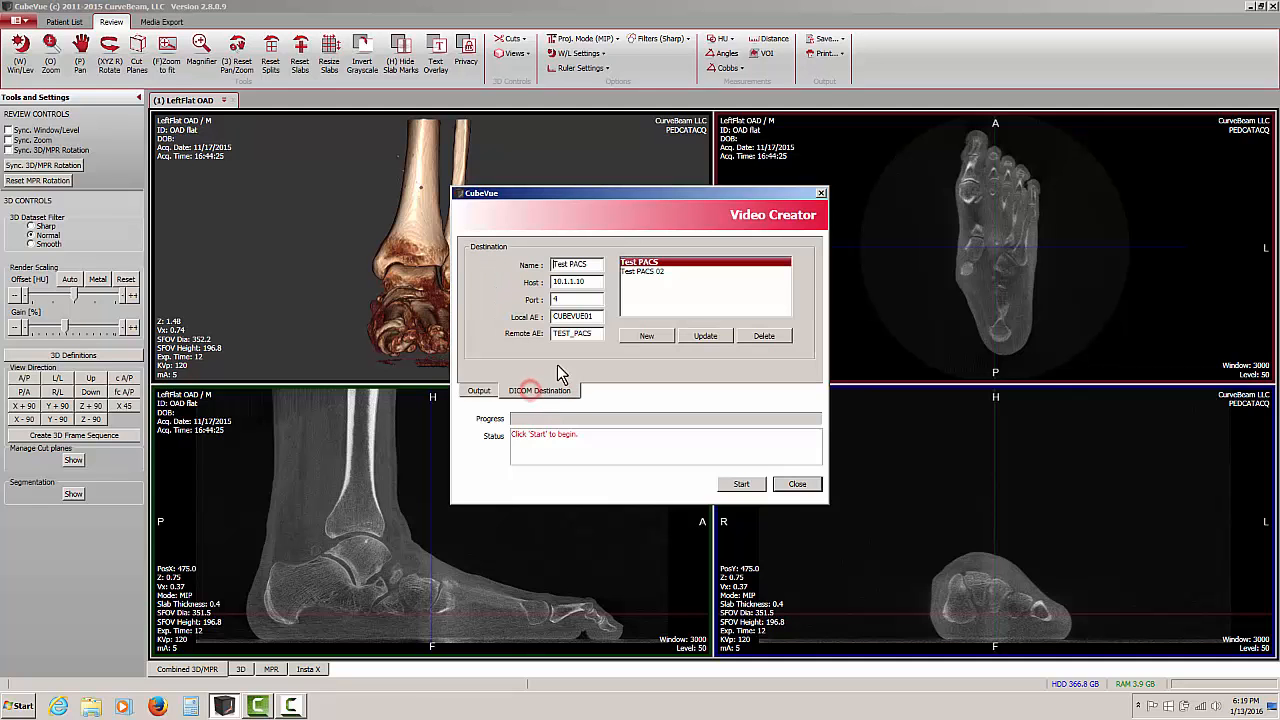
click(479, 392)
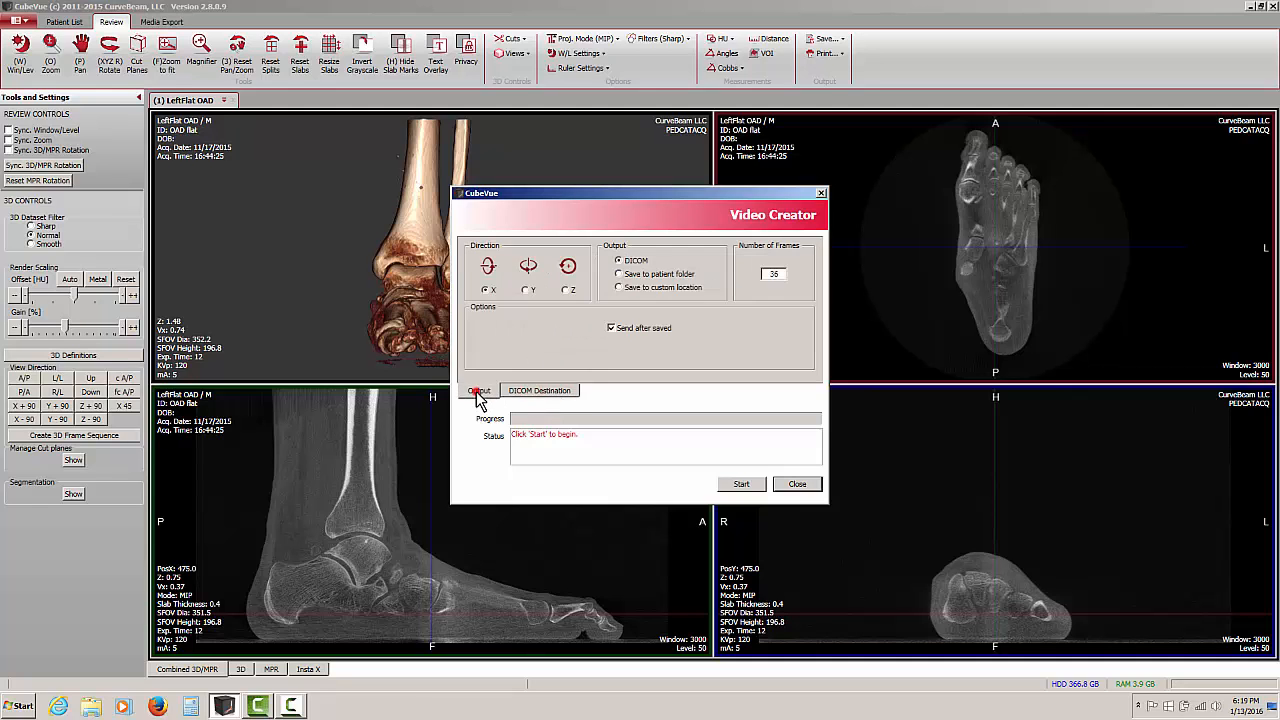
Set the number of frames to 72 and start creating the sequence in the X direction
double_click(778, 274)
text(72)
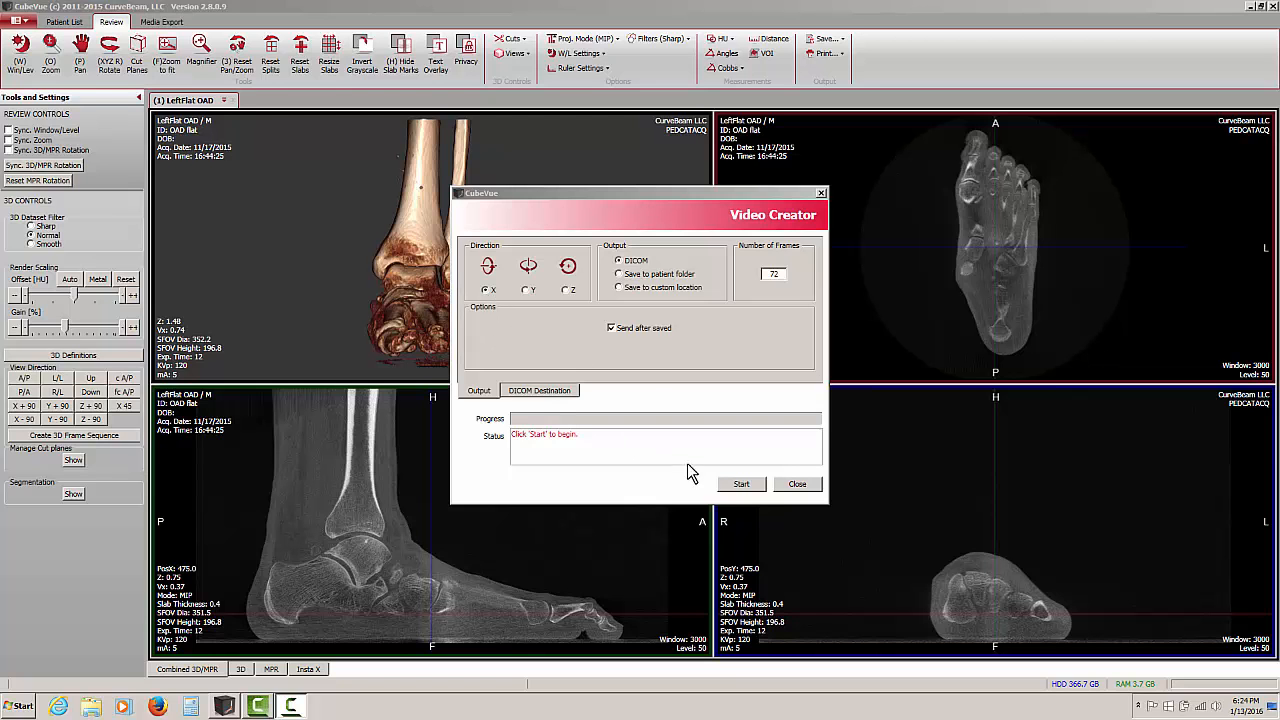
click(741, 486)
Create the frame sequences for the Y and Z directions and close the Video Creator
click(526, 290)
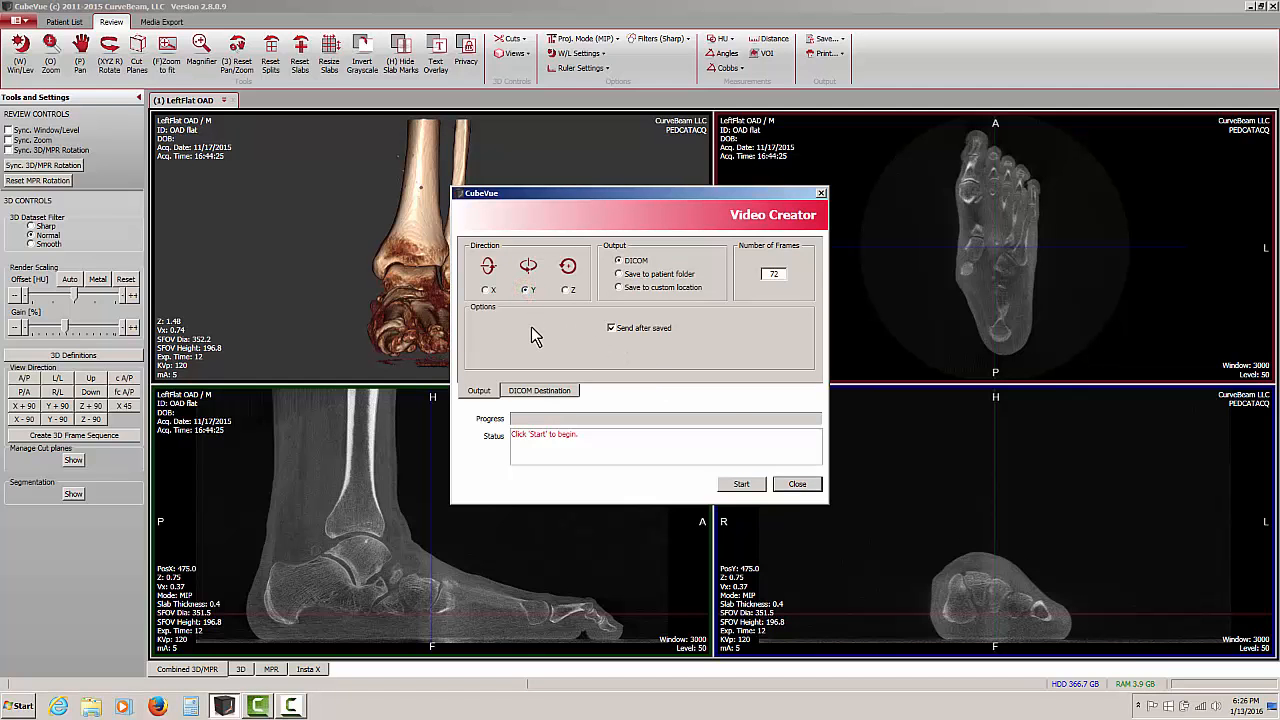
click(740, 484)
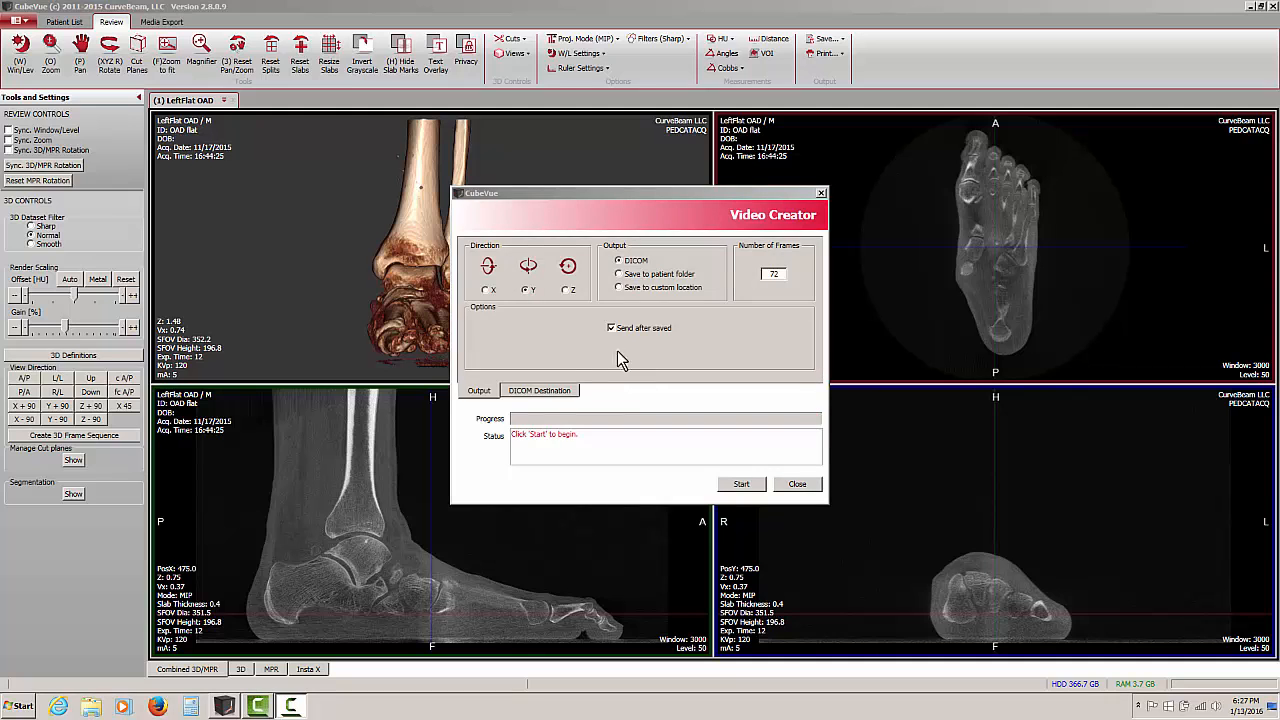
click(567, 291)
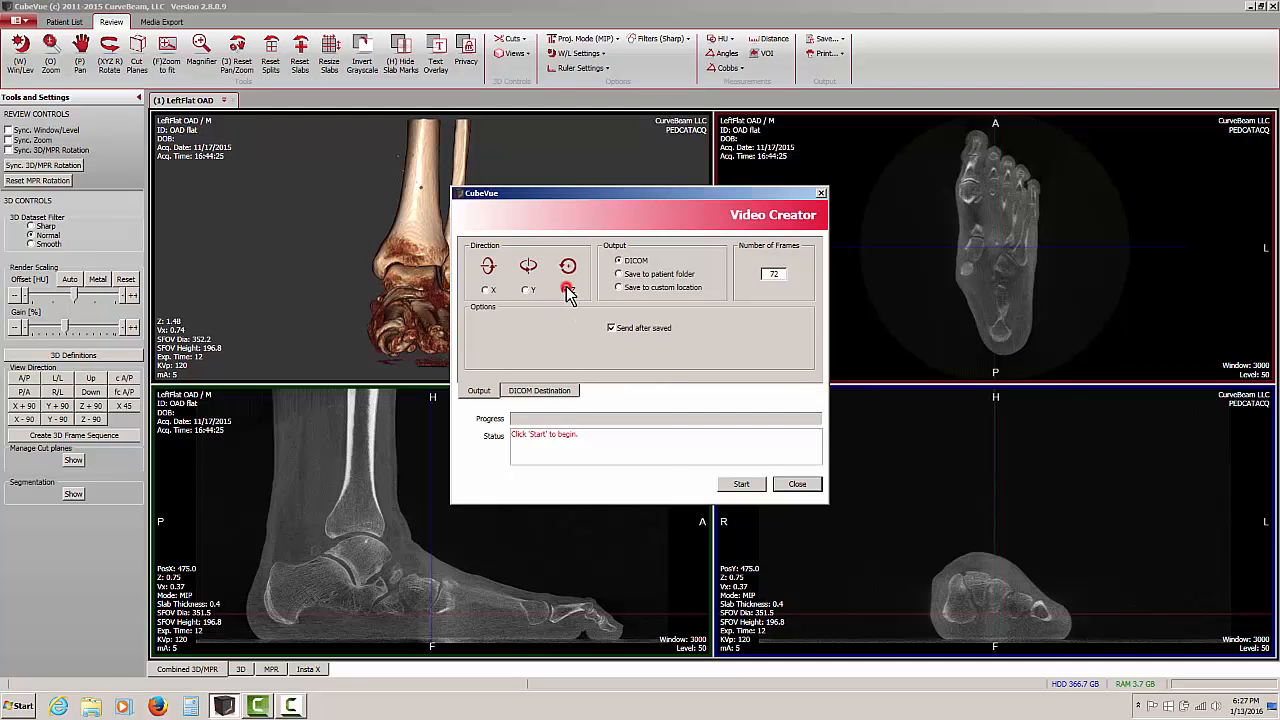
click(737, 484)
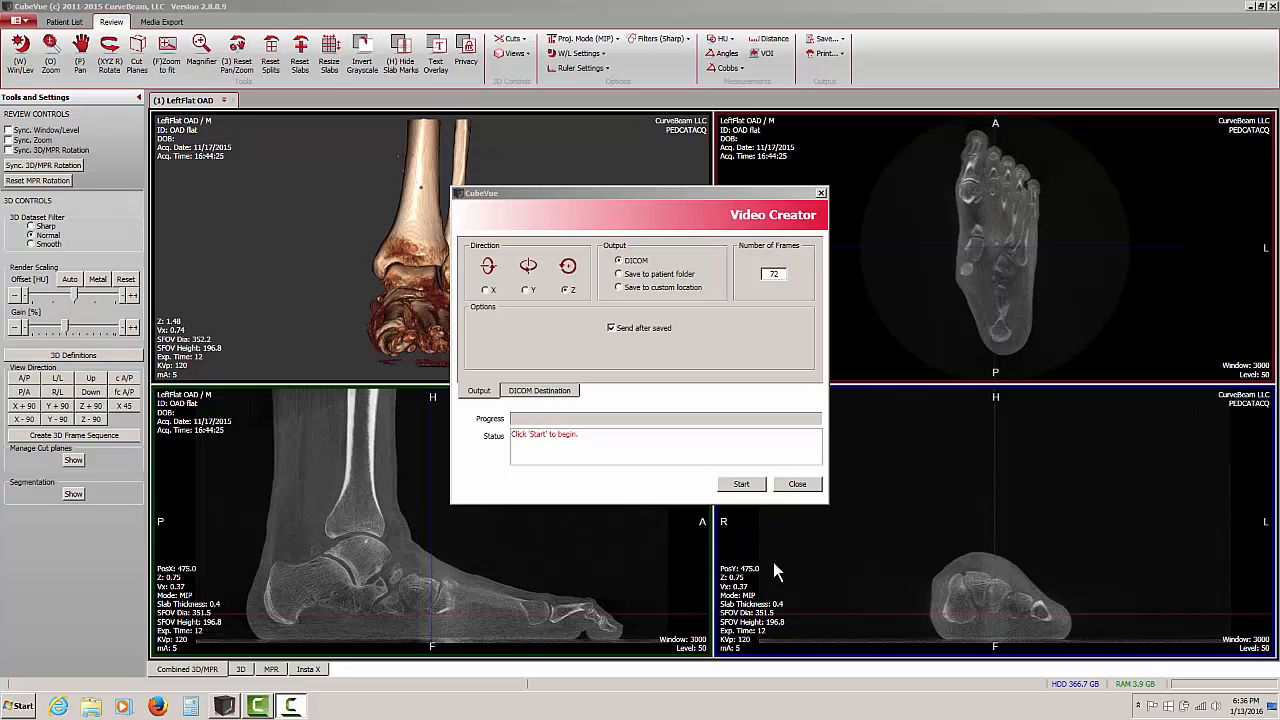
click(797, 484)
Open the saved X SEQUENCE series from the patient list and scroll through its rotation frames
click(64, 22)
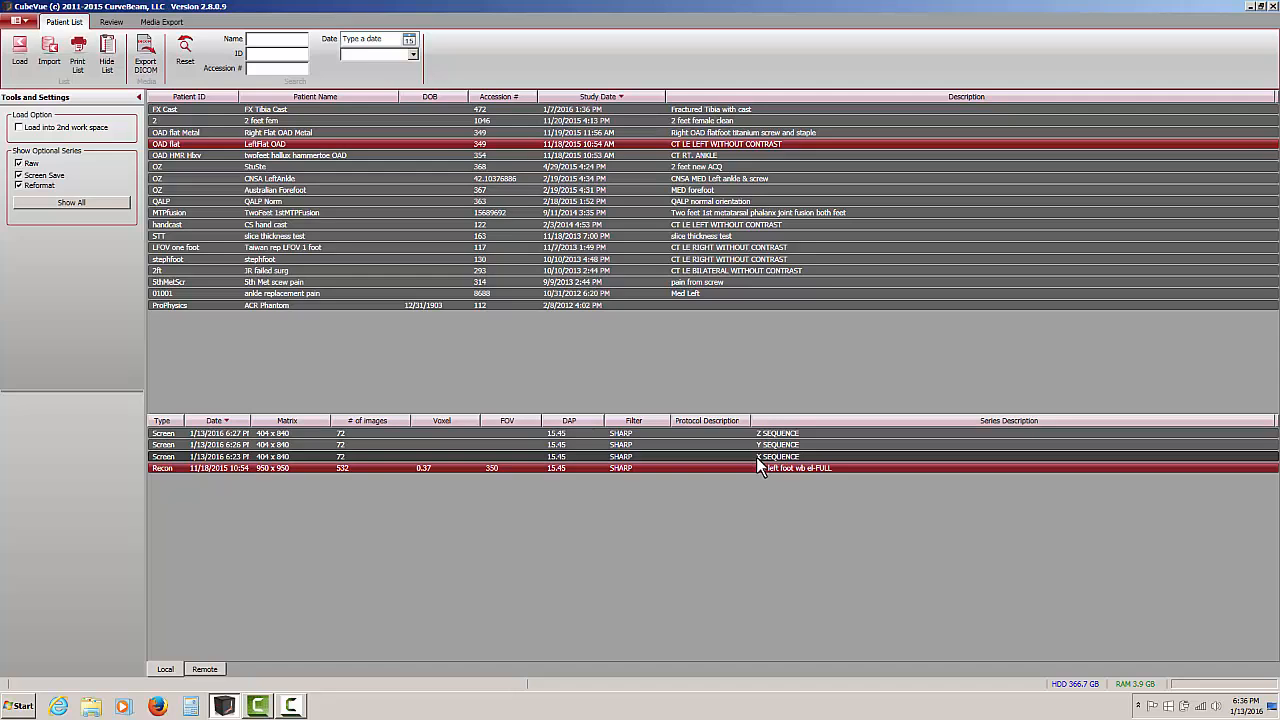
double_click(346, 456)
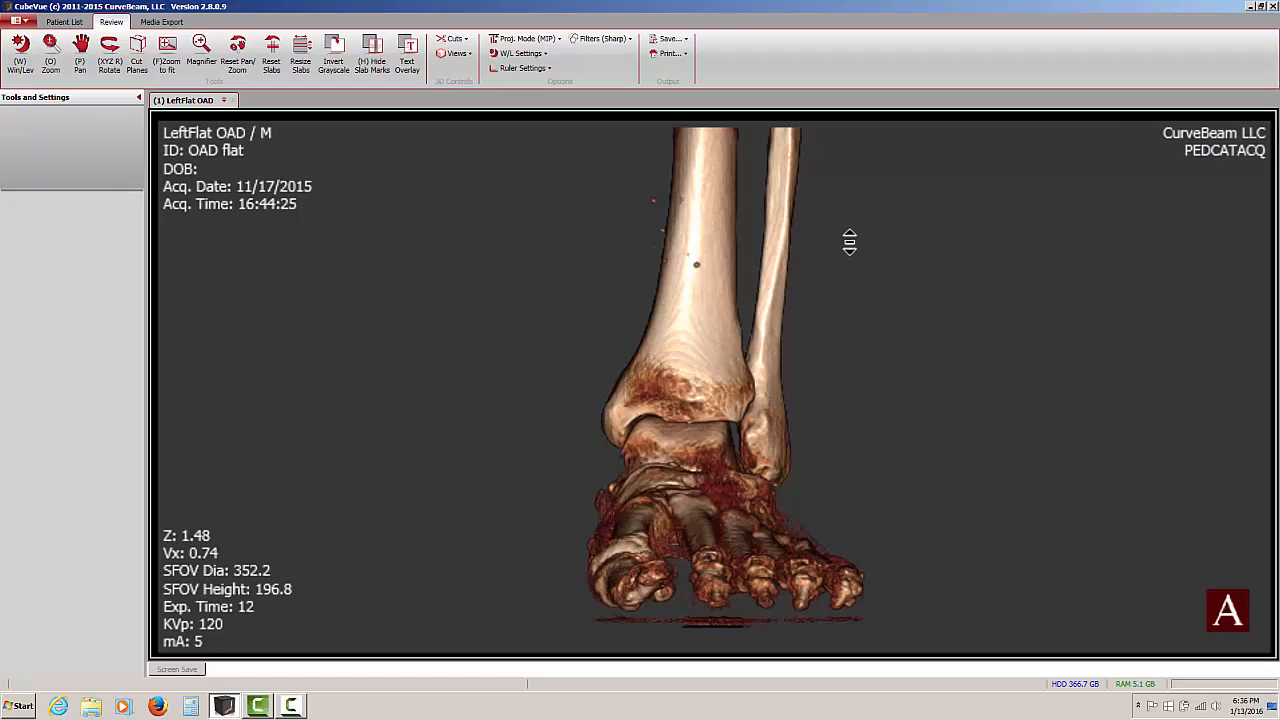
drag(849, 237, 878, 417)
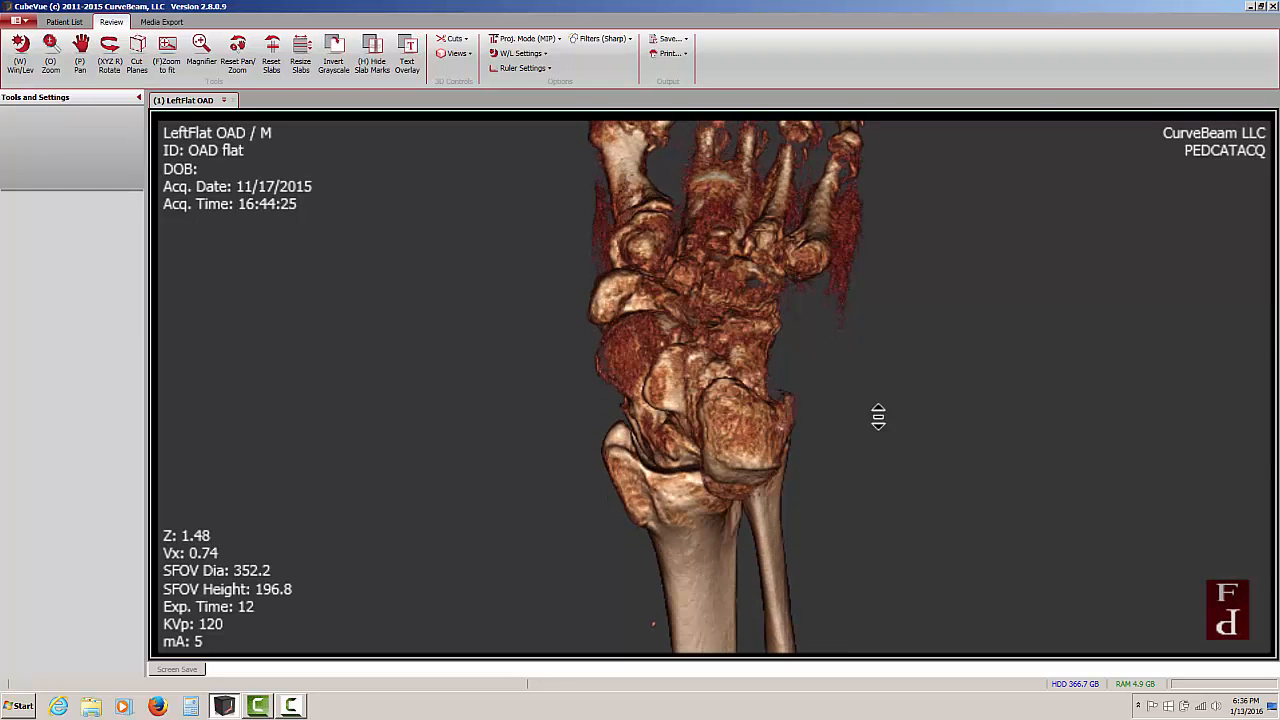
drag(860, 250, 874, 306)
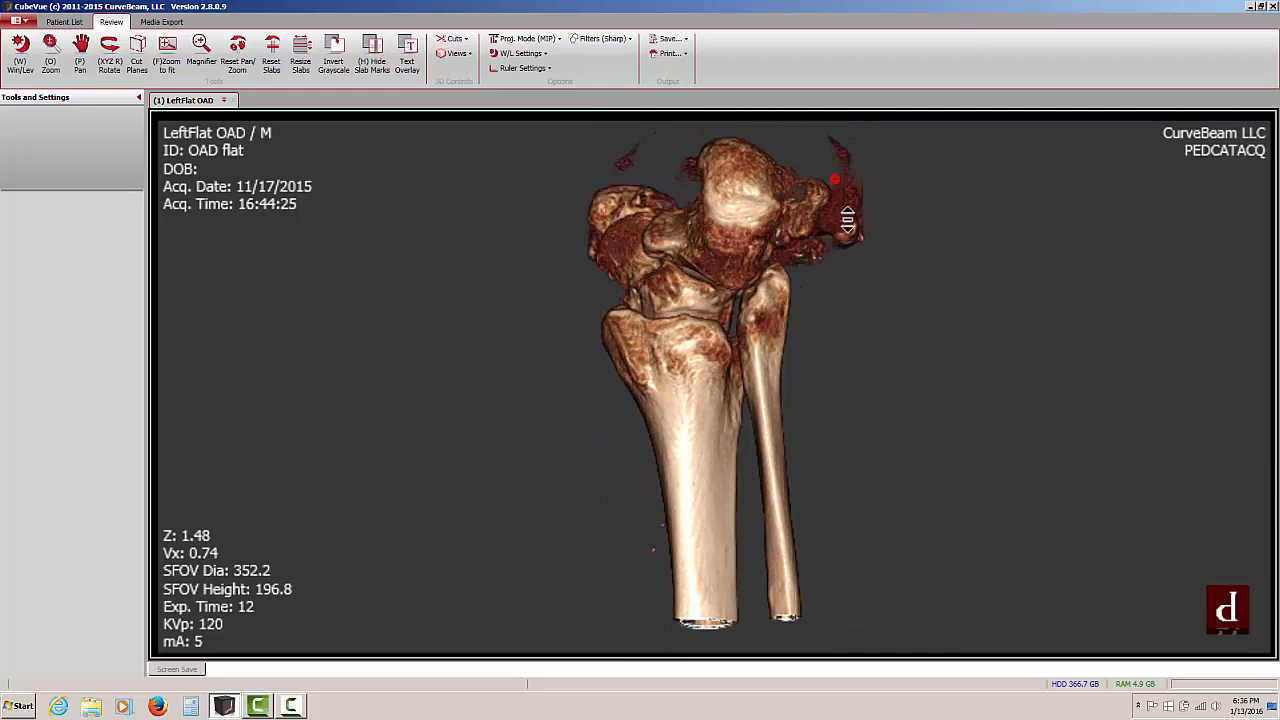
drag(848, 219, 930, 477)
drag(953, 610, 969, 260)
drag(943, 528, 946, 291)
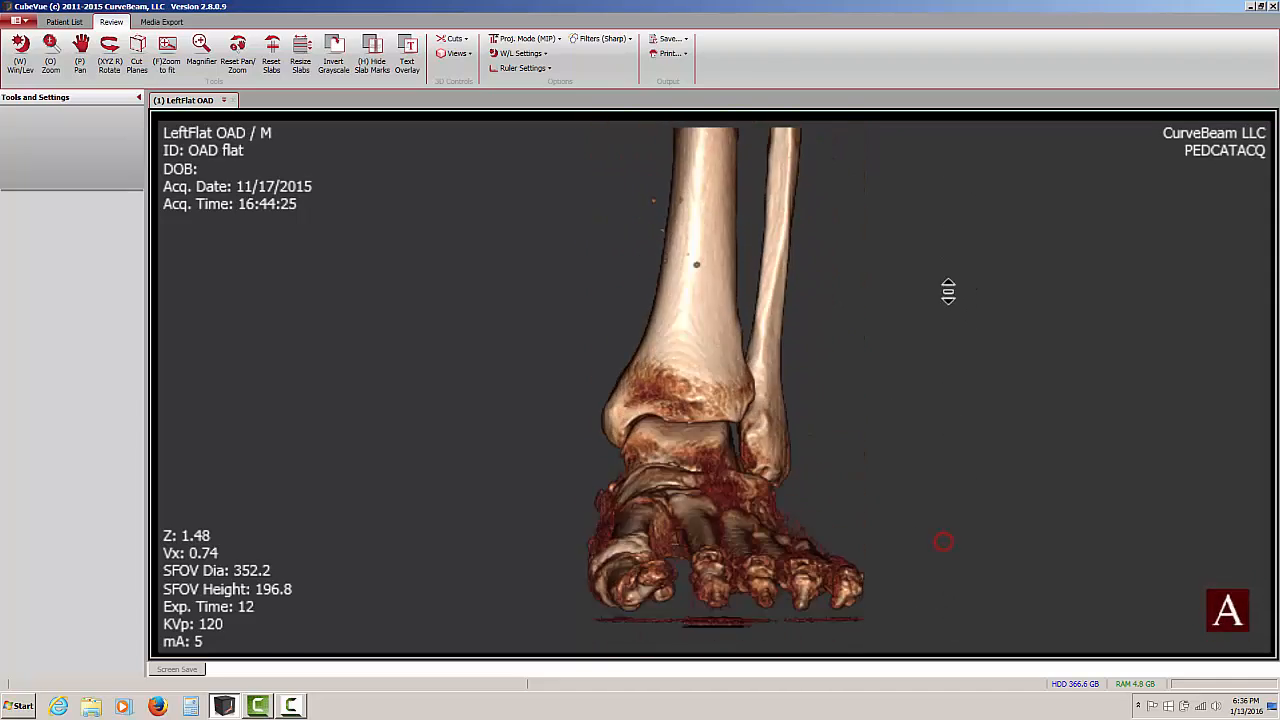
Open the saved Z SEQUENCE series from the patient list and scroll through its rotation frames
click(70, 22)
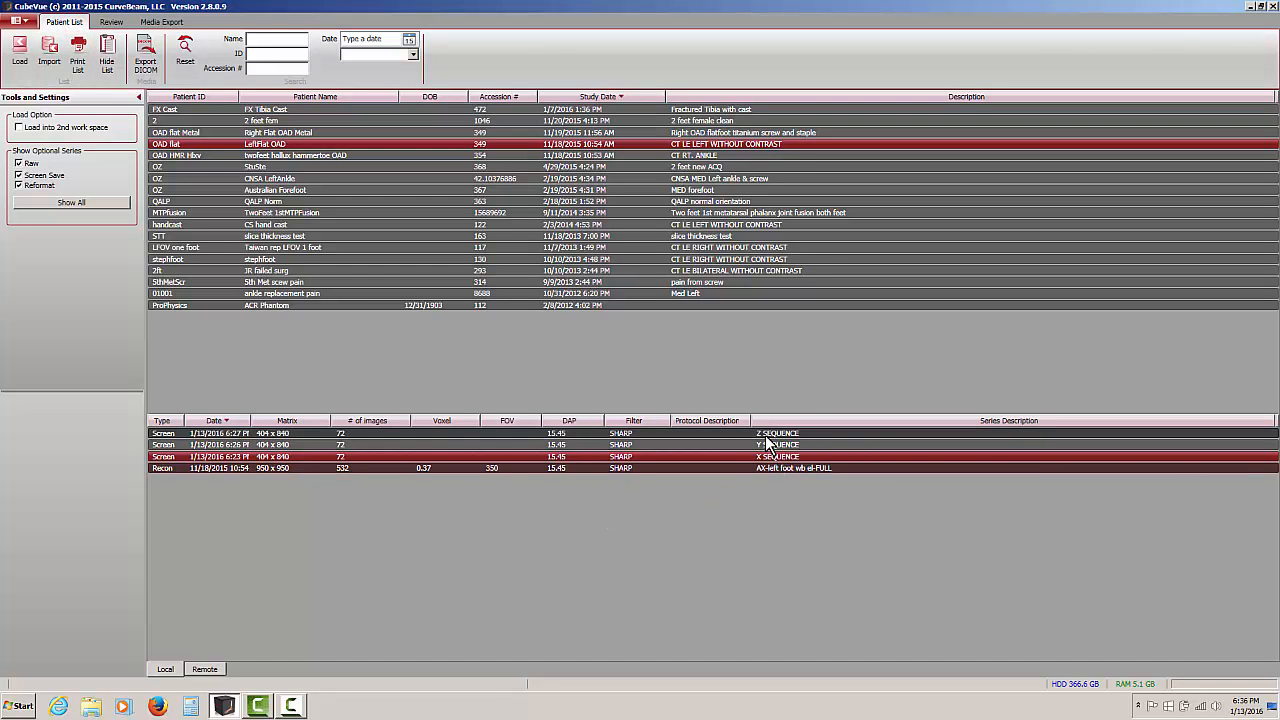
click(768, 433)
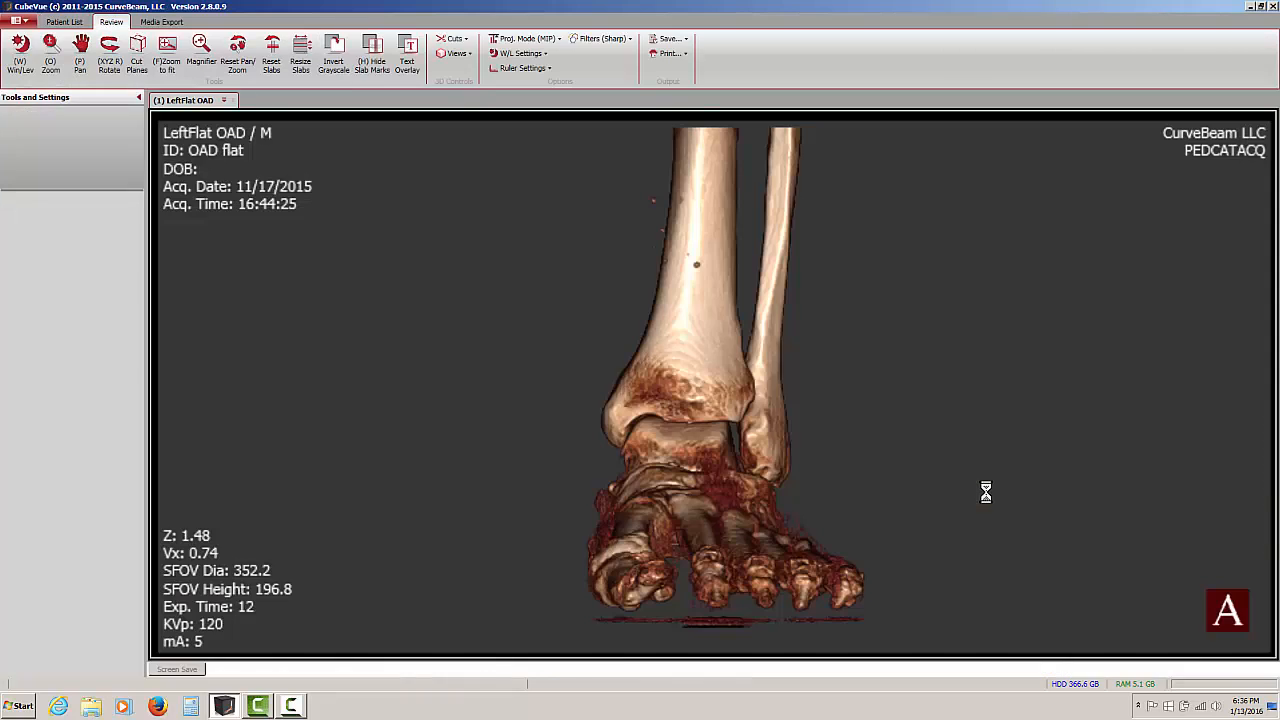
mouse_move(867, 242)
mouse_down()
mouse_move(869, 314)
mouse_move(893, 367)
mouse_move(860, 309)
mouse_move(878, 440)
mouse_up()
drag(838, 264, 877, 489)
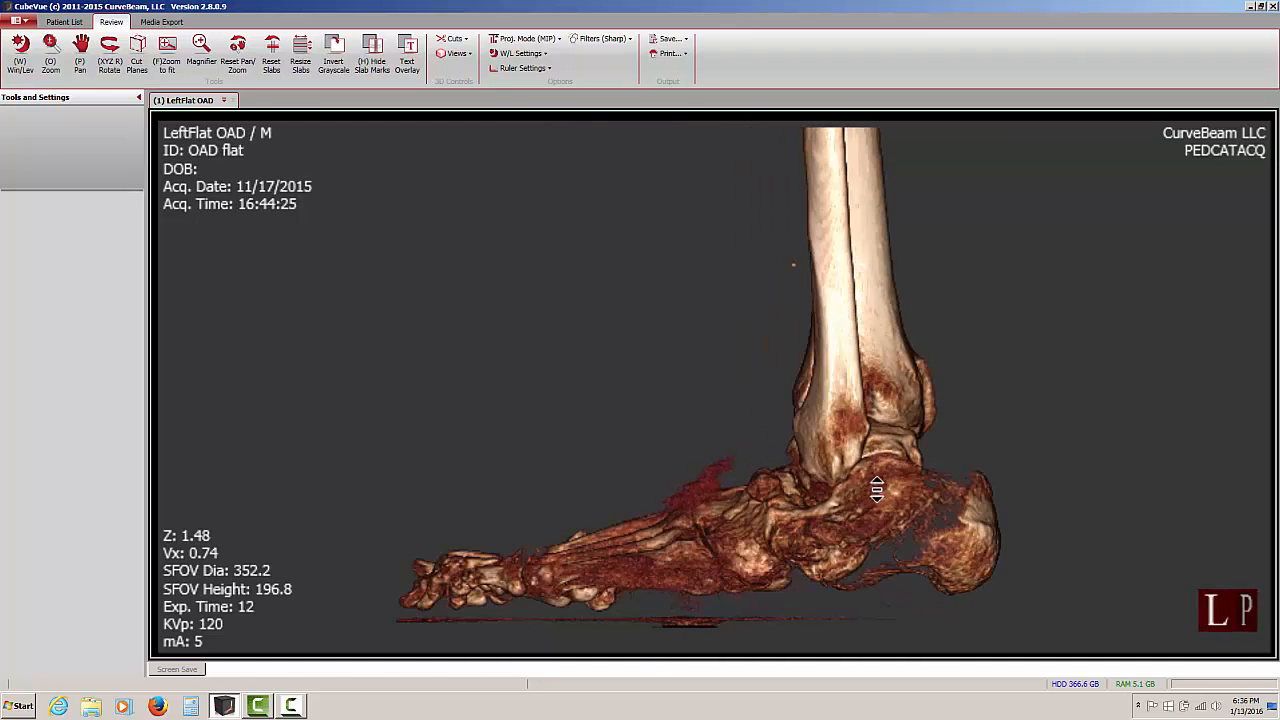
drag(651, 195, 756, 530)
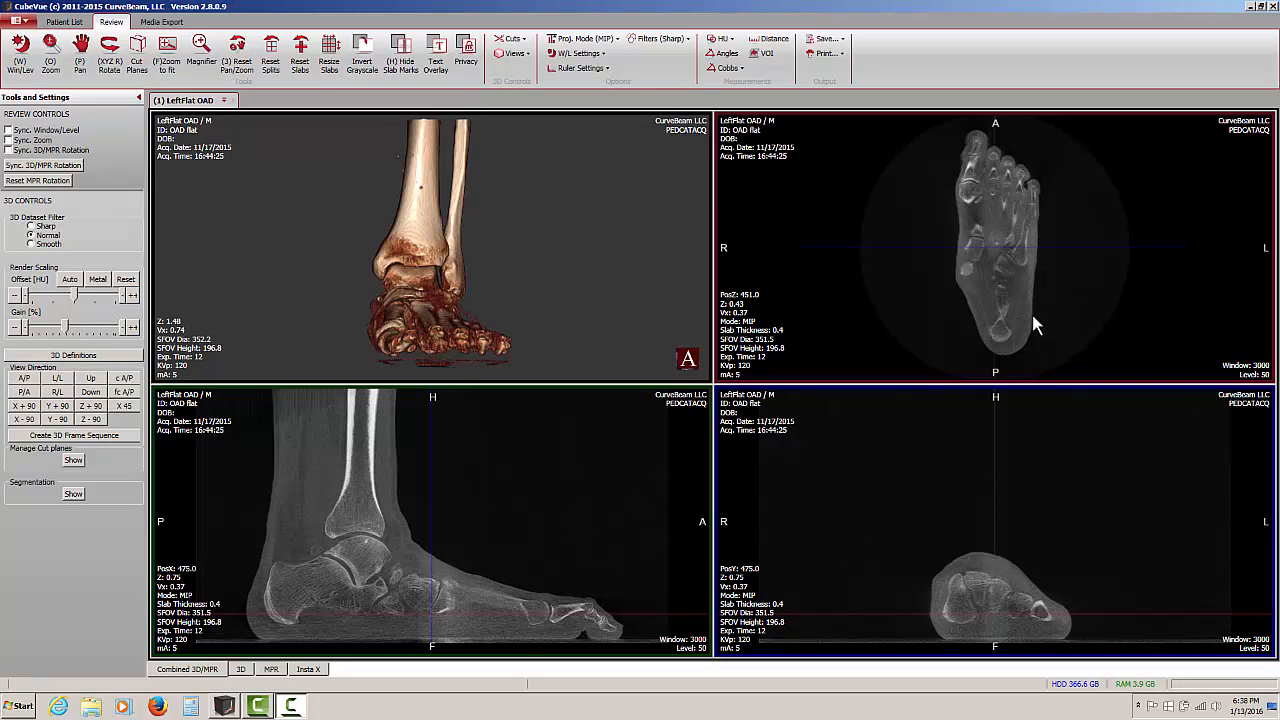
Enlarge the sagittal foot view and save it as a DICOM image
double_click(530, 500)
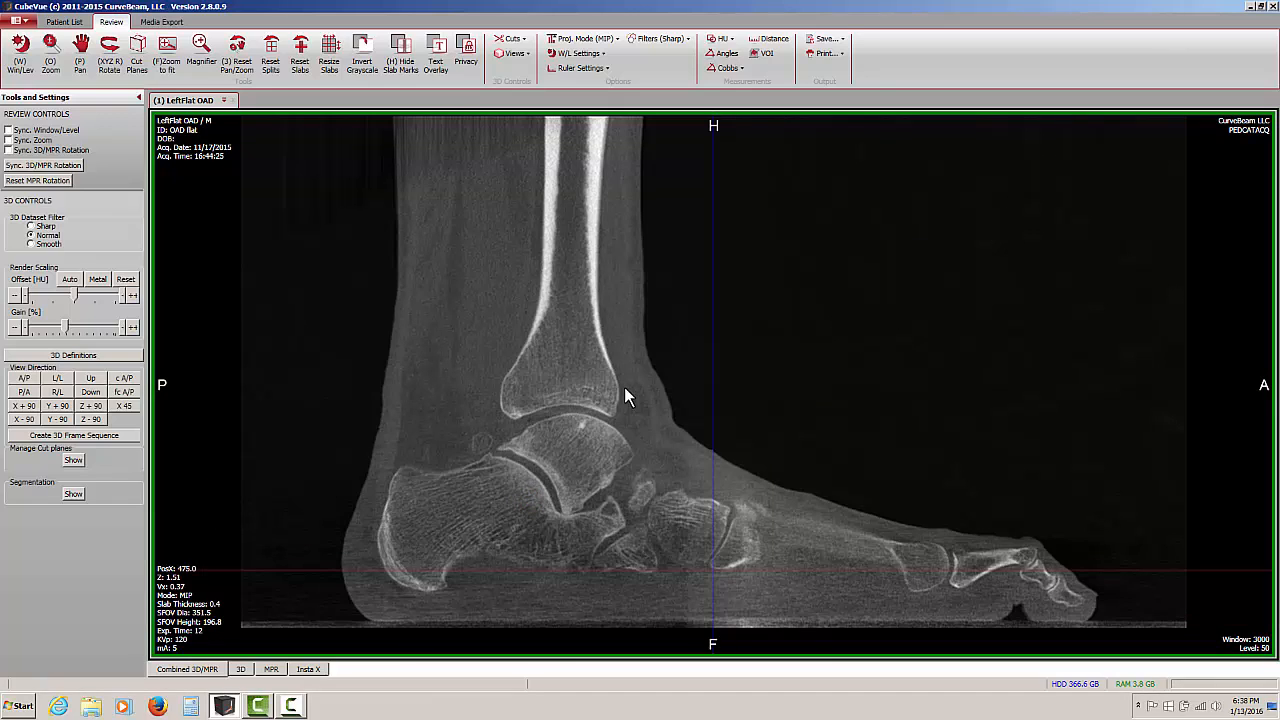
click(828, 42)
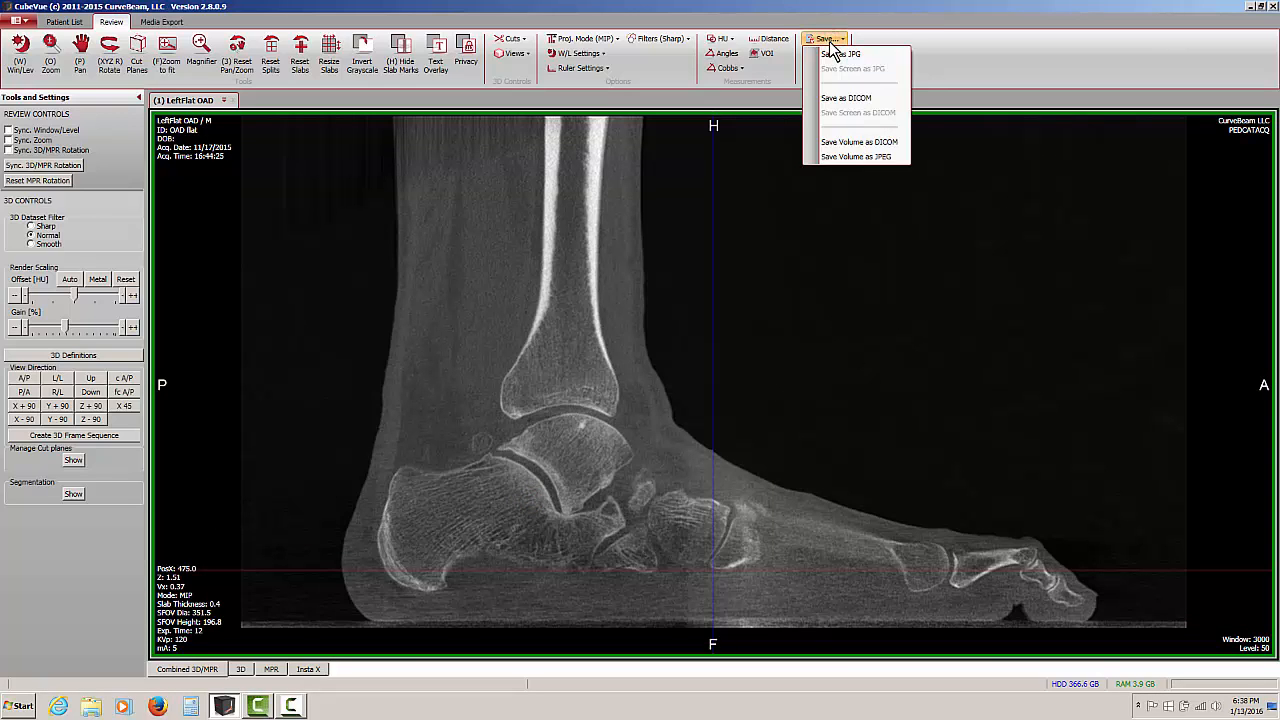
click(833, 100)
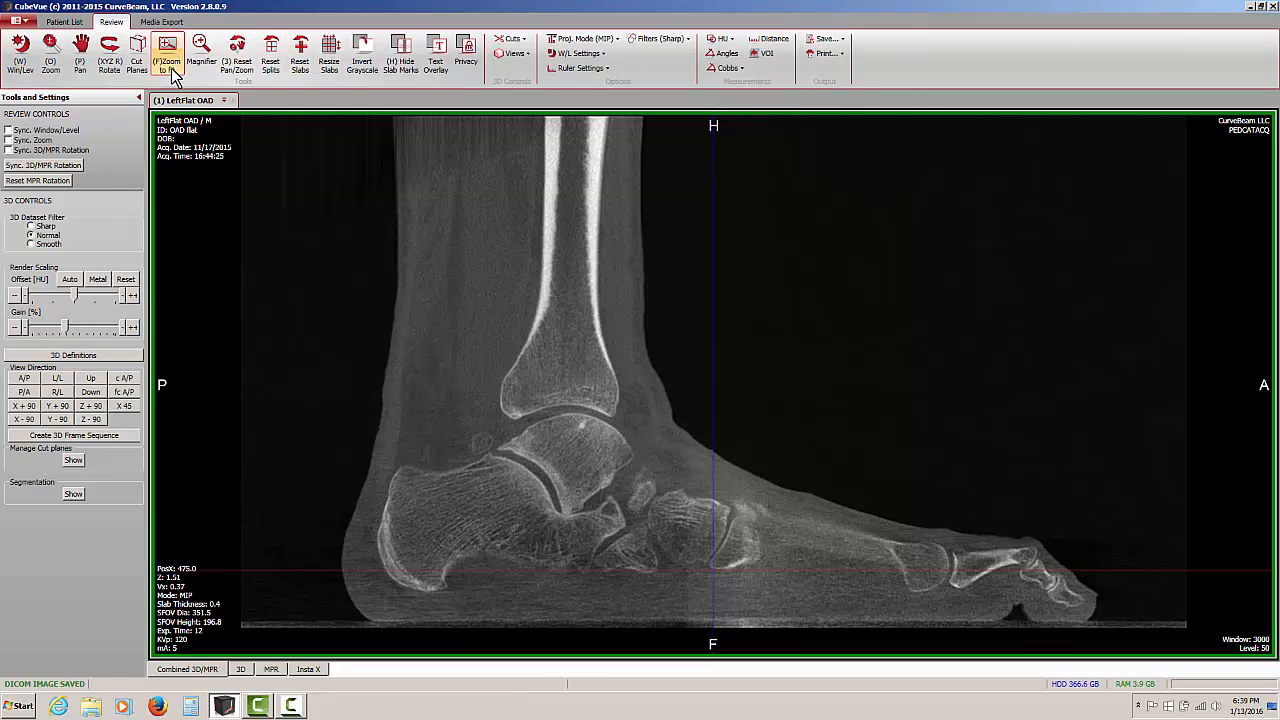
Open the SCREEN SAVE series from the patient list to check it, and send that series to Test PACS
click(64, 21)
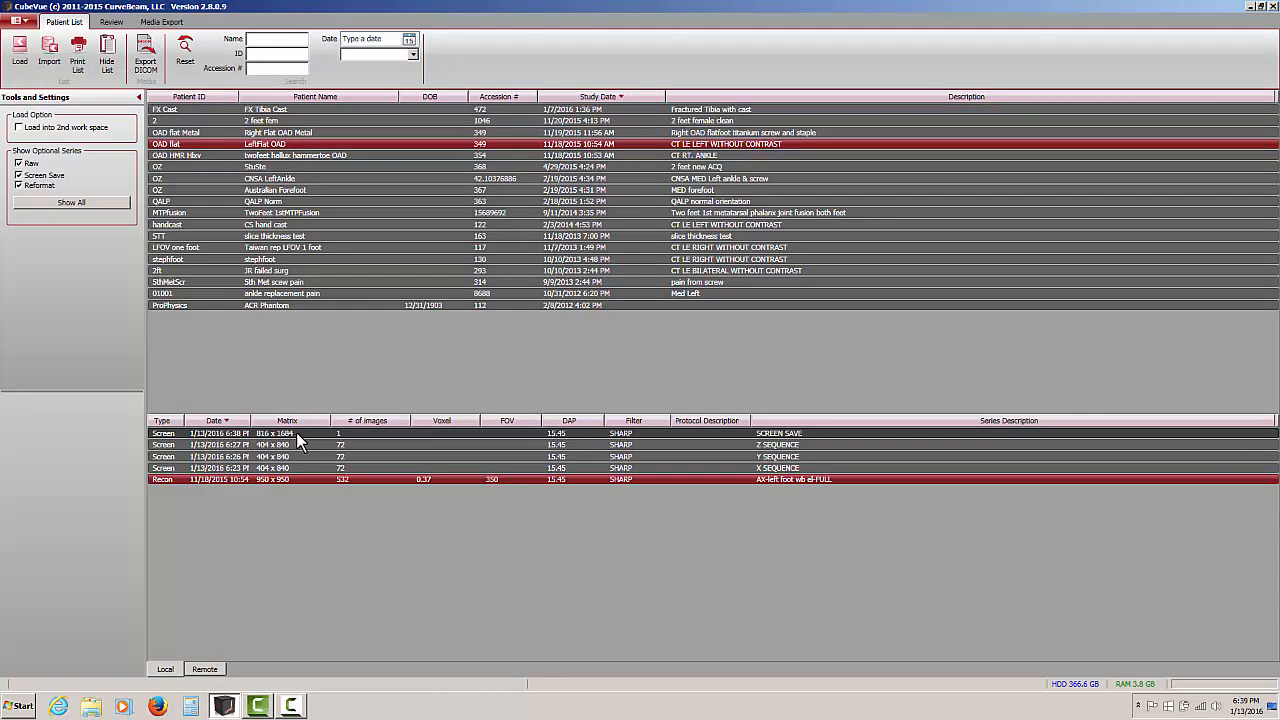
double_click(340, 433)
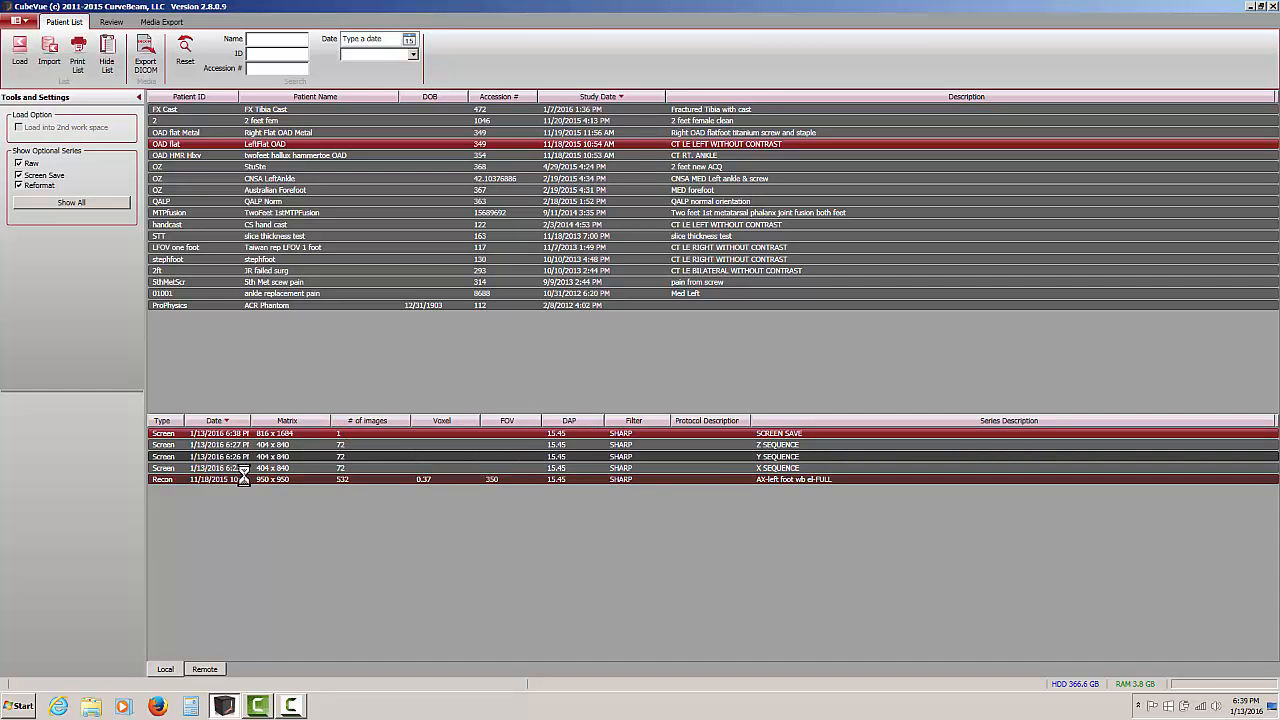
click(55, 21)
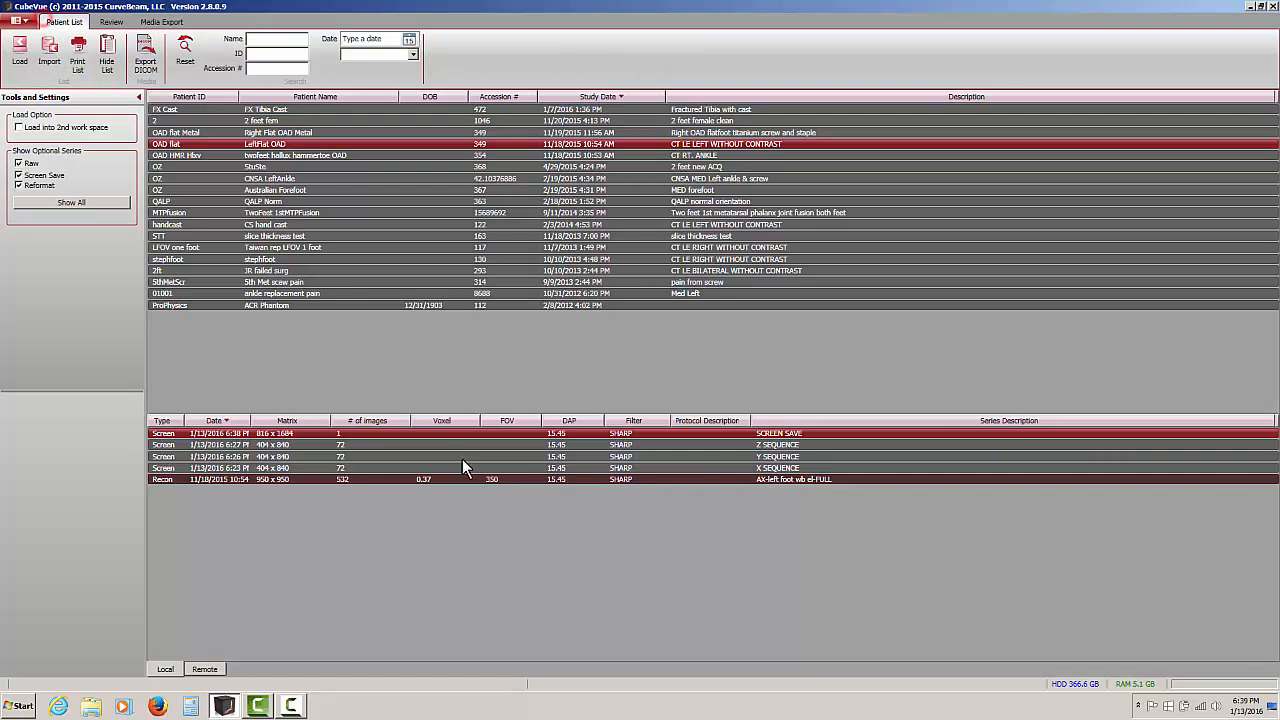
right_click(488, 435)
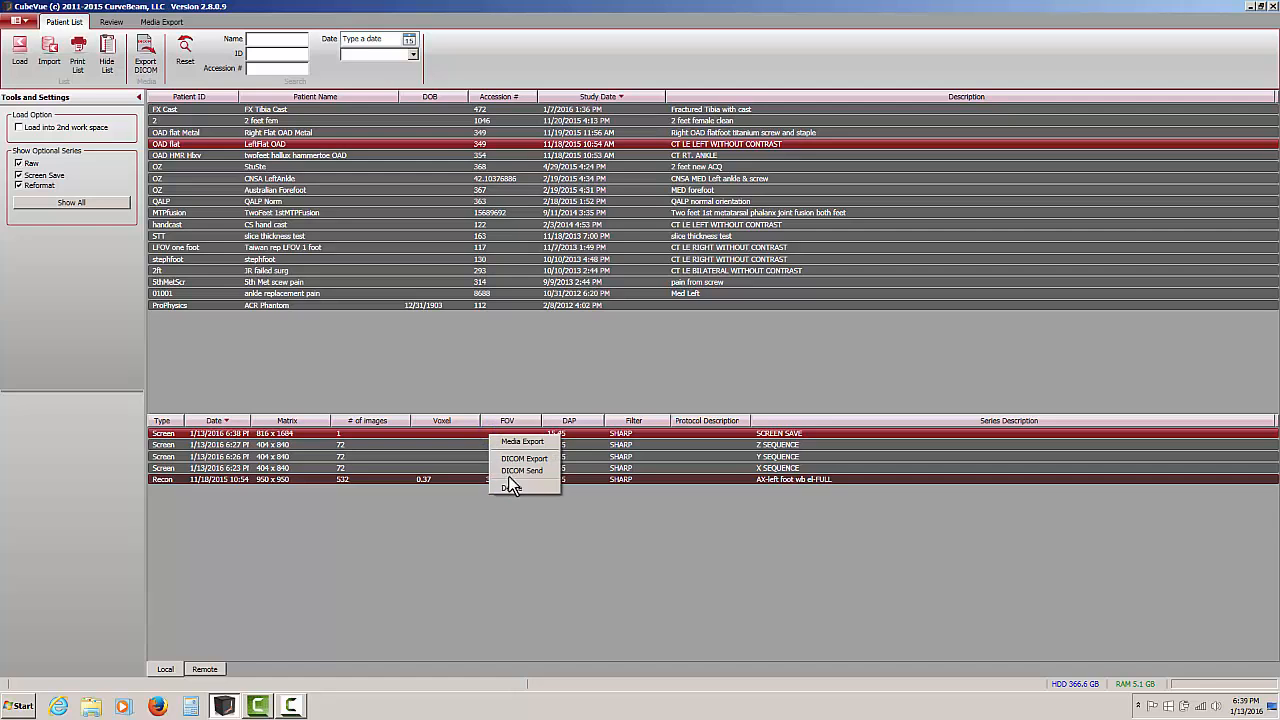
click(514, 471)
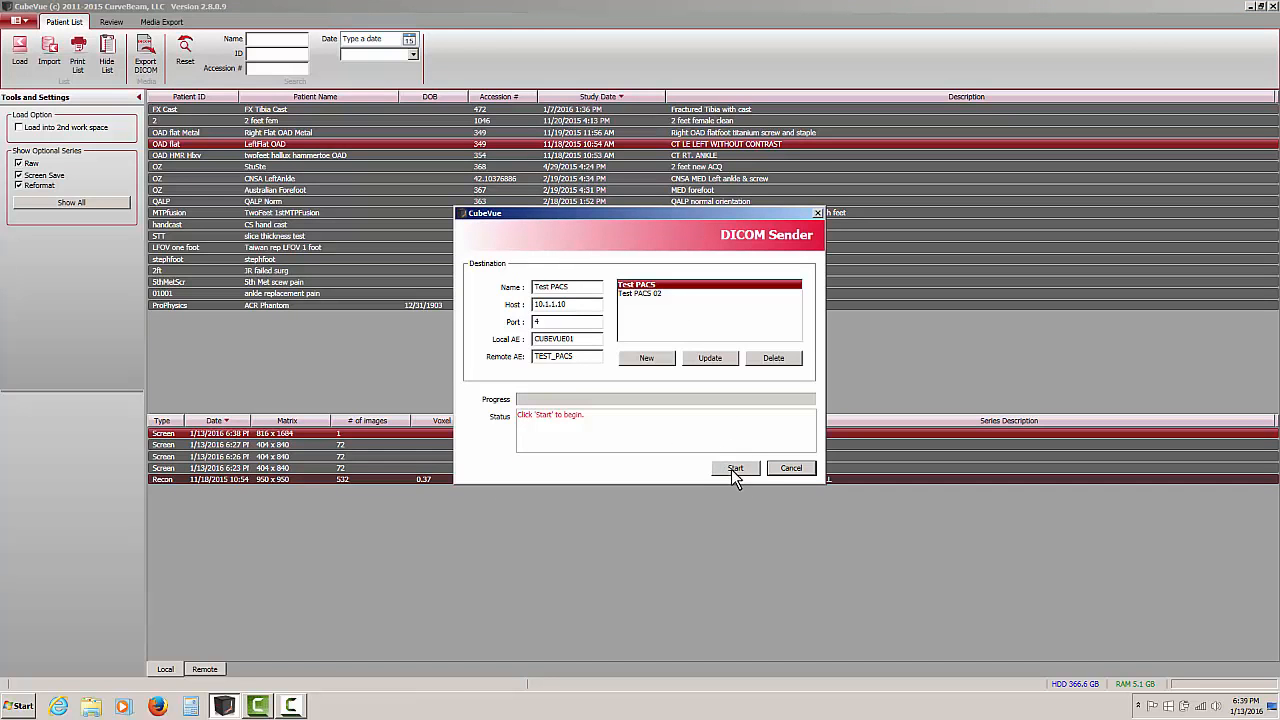
click(733, 468)
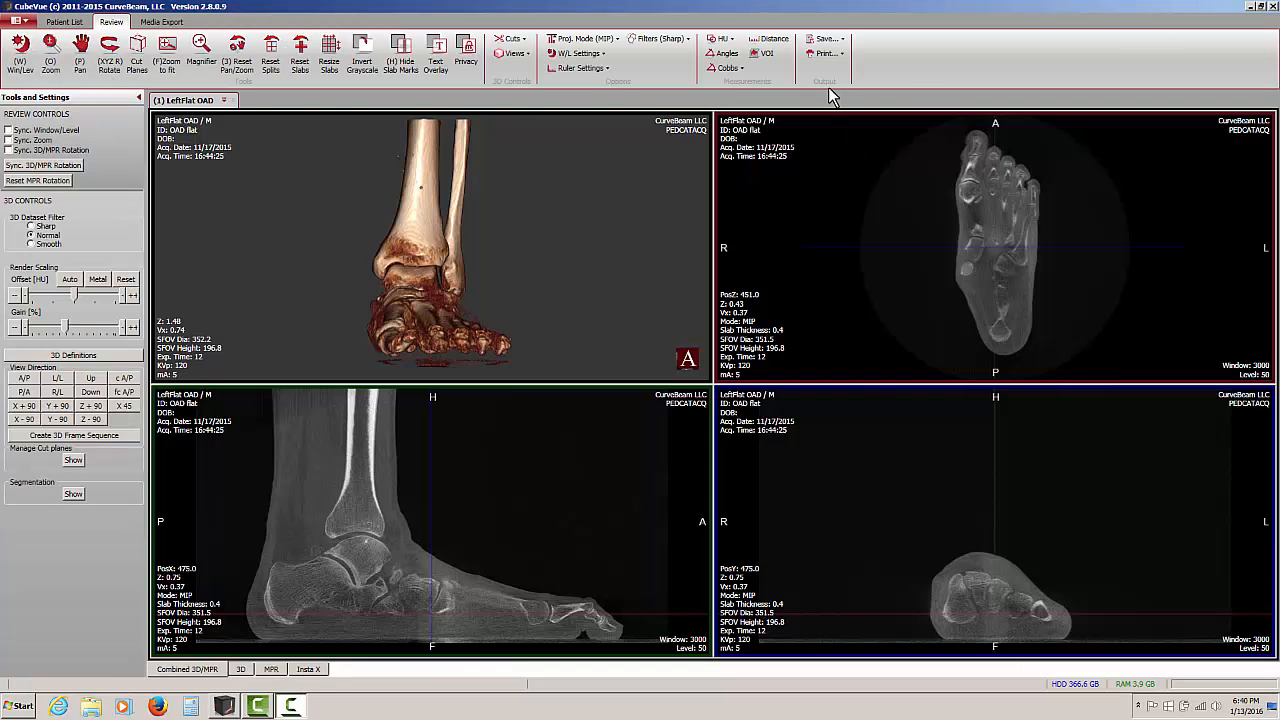
click(823, 39)
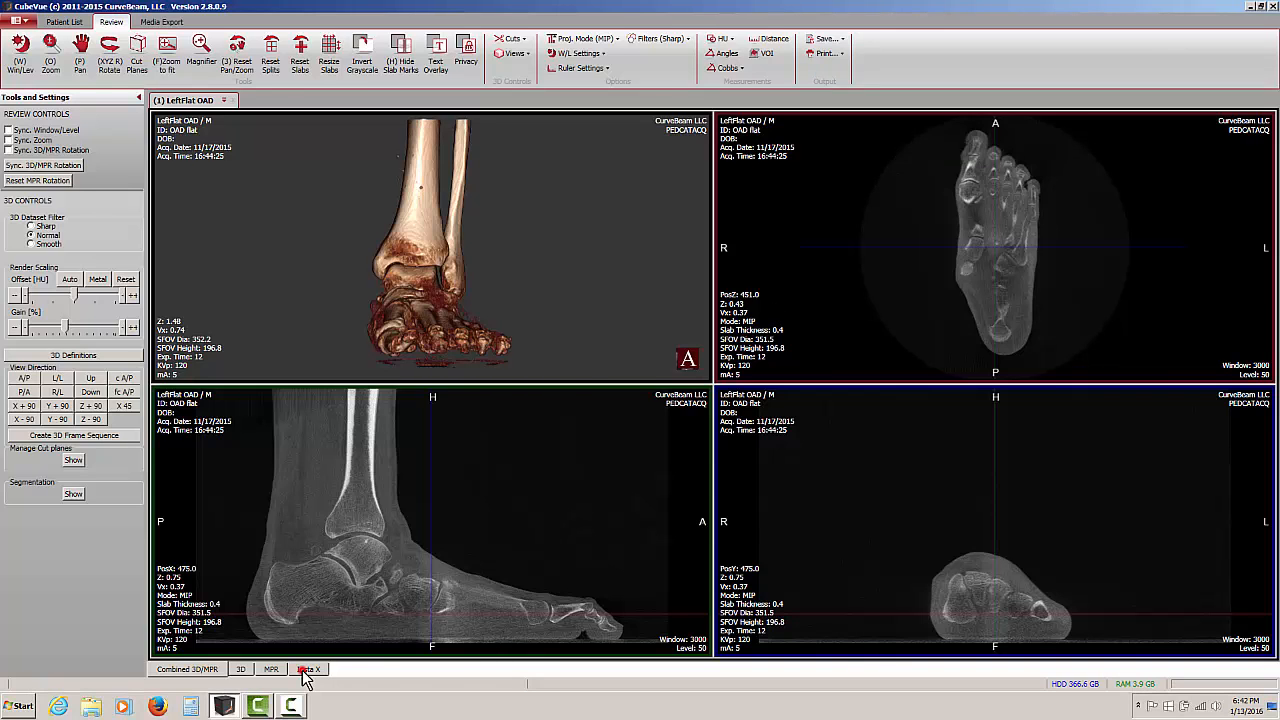
Show the Insta X views and adjust the AP Left Foot image to window 930 with a larger zoom
click(308, 669)
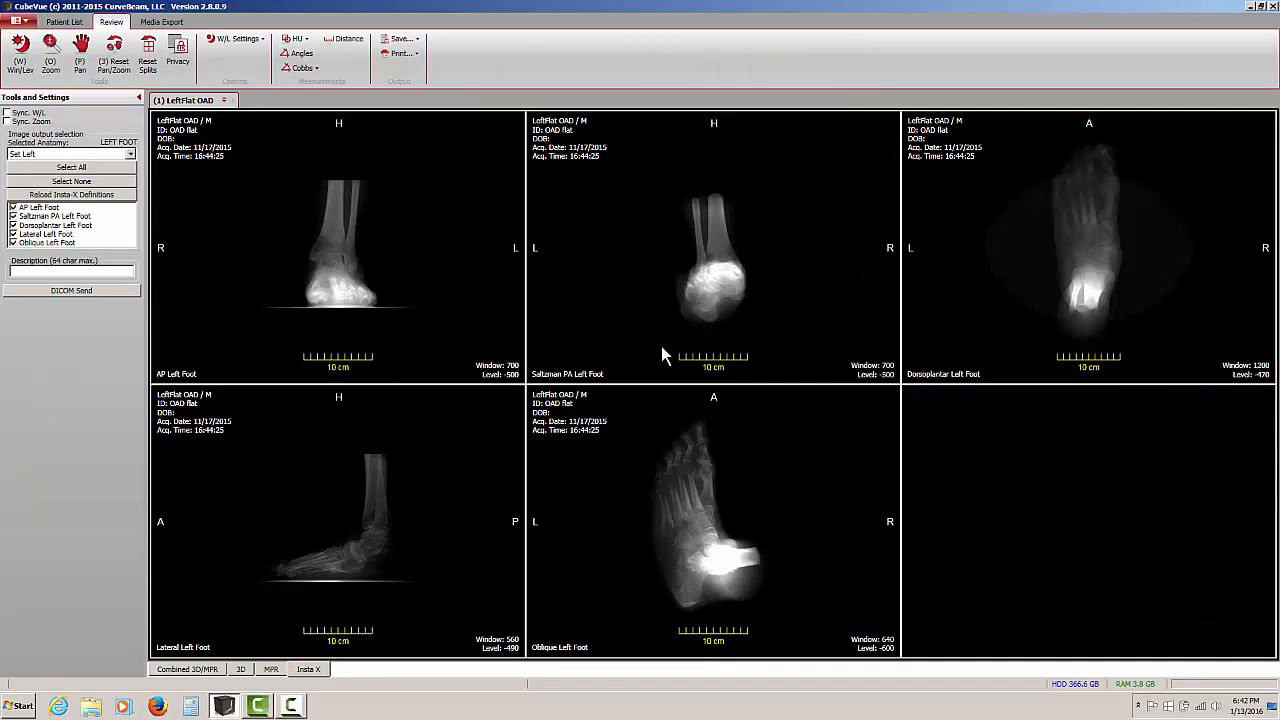
double_click(363, 252)
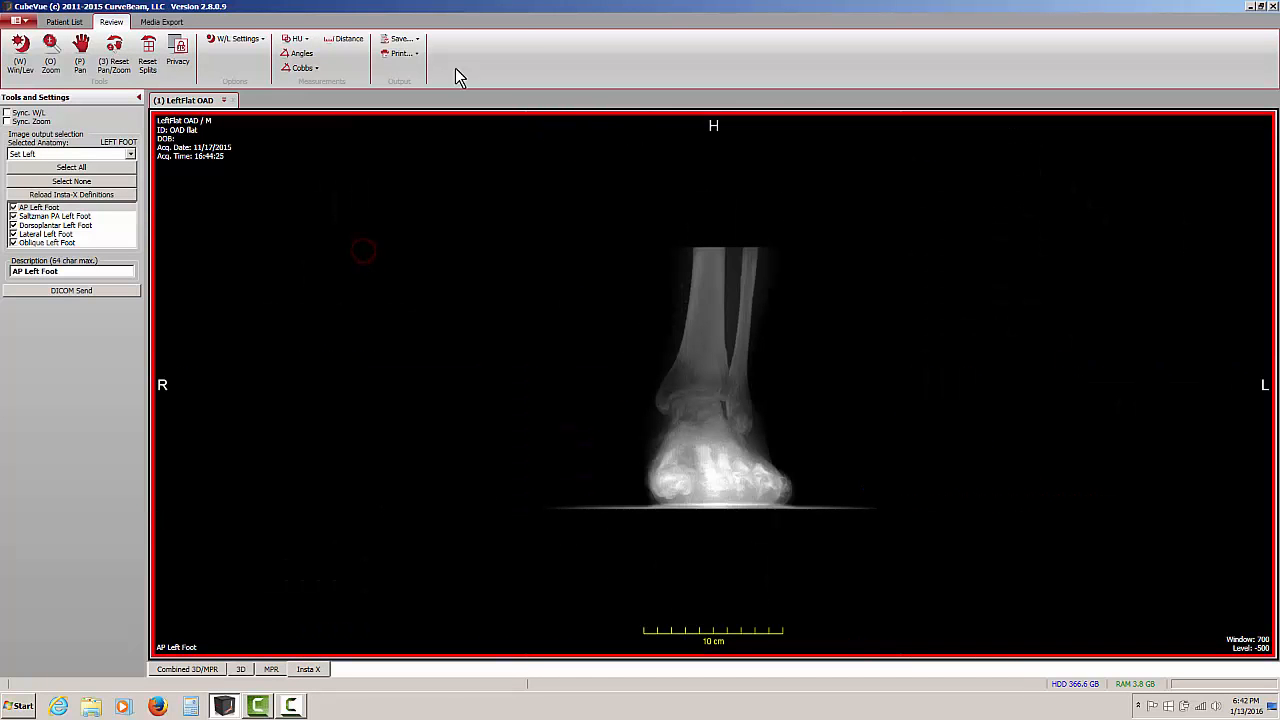
click(20, 52)
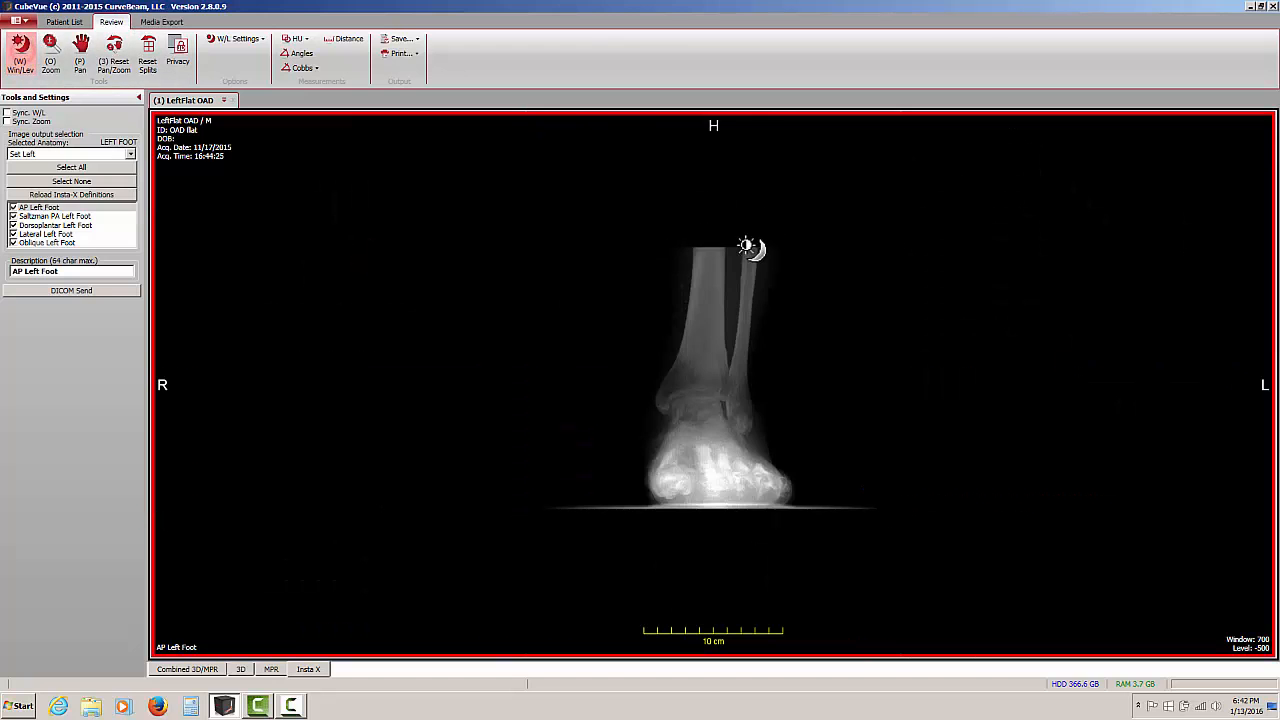
mouse_move(754, 247)
mouse_down()
mouse_move(711, 240)
mouse_move(737, 246)
mouse_up()
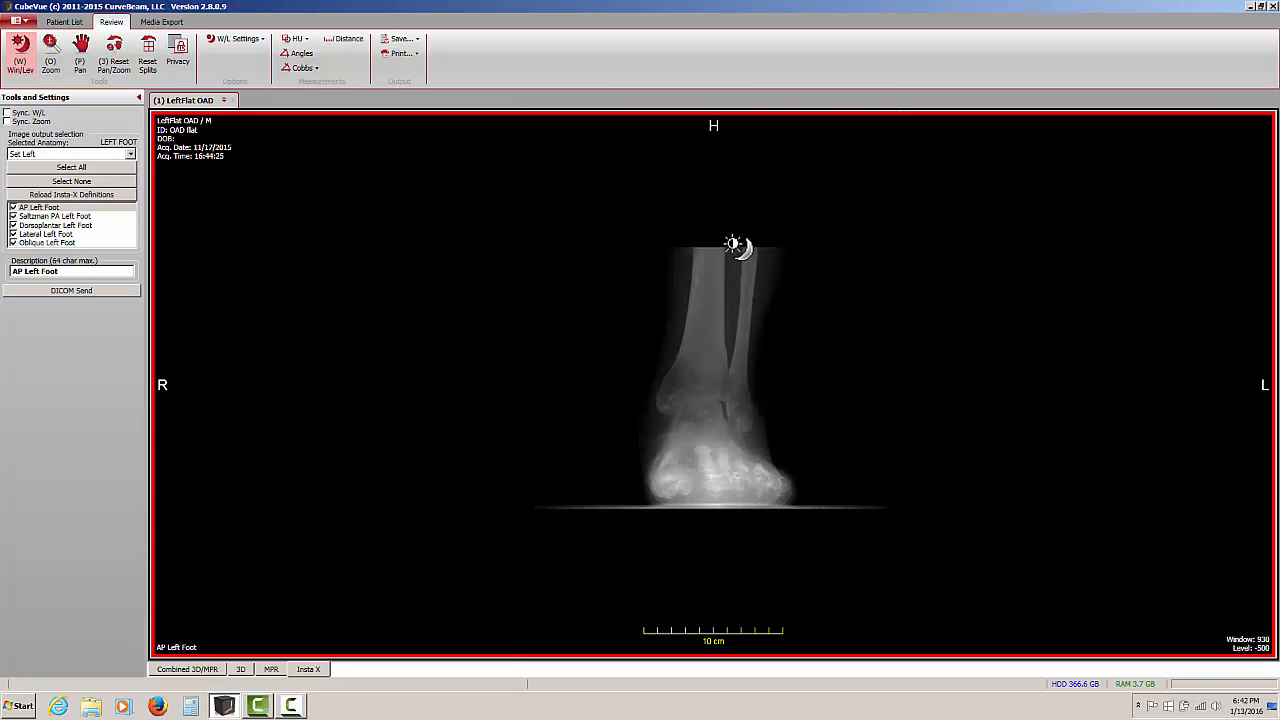
click(50, 52)
drag(416, 350, 414, 249)
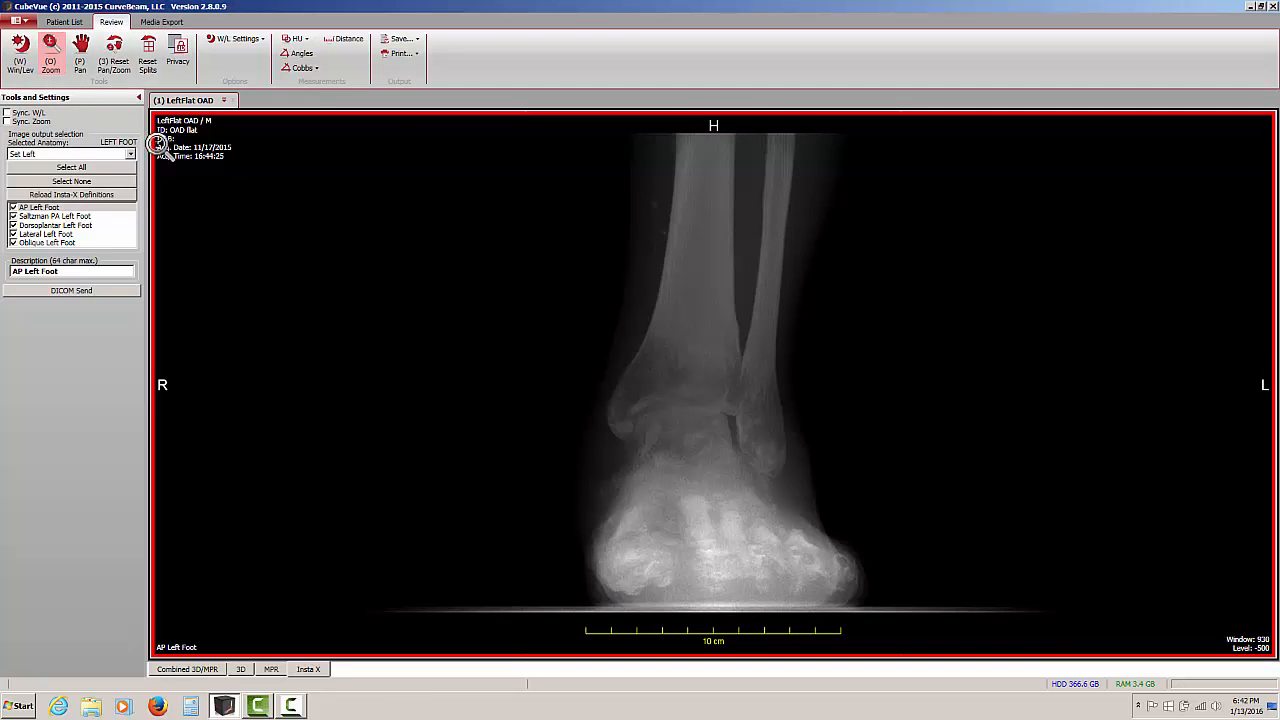
double_click(314, 232)
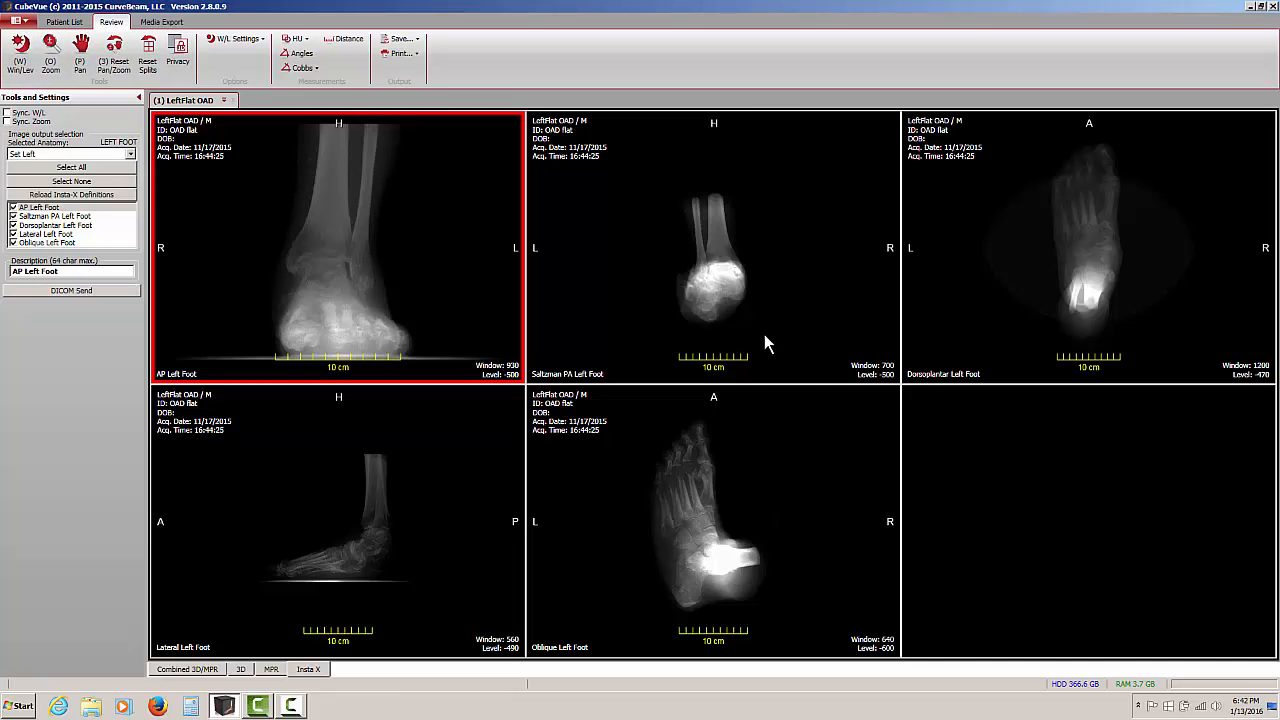
Exclude Saltzman PA Left Foot from the Insta X output and send the remaining views to Test PACS
click(13, 216)
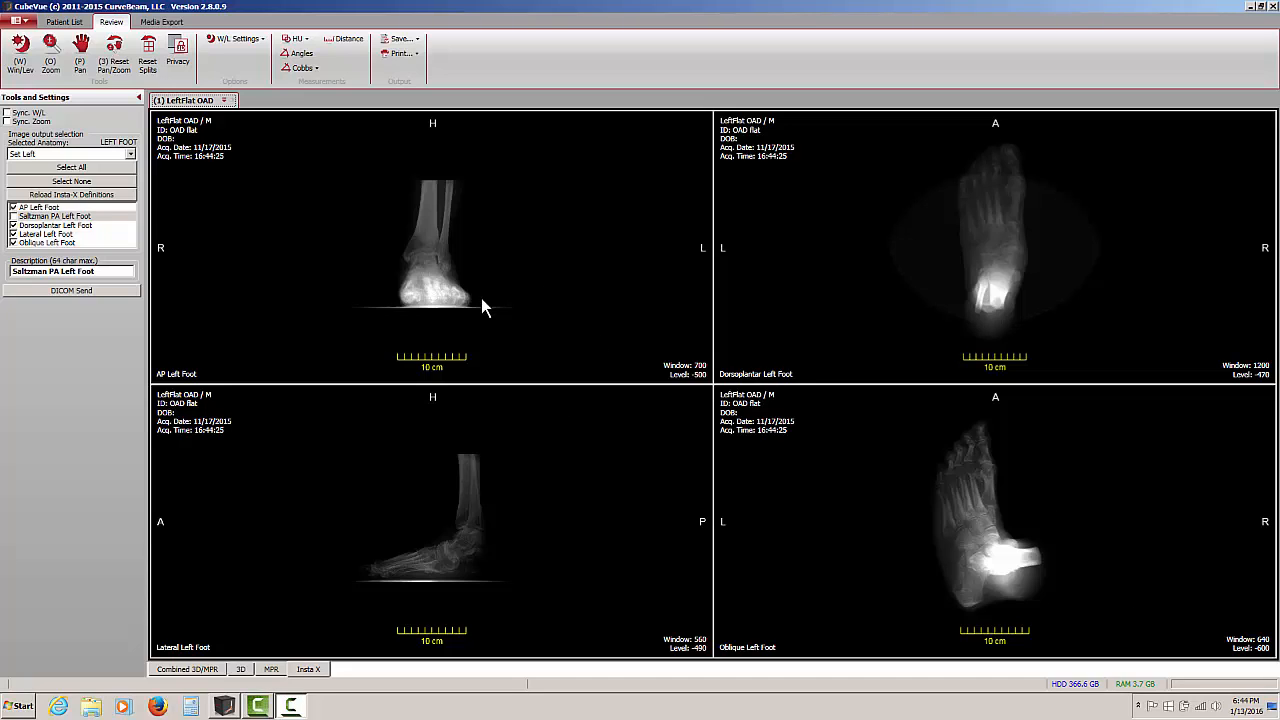
click(51, 291)
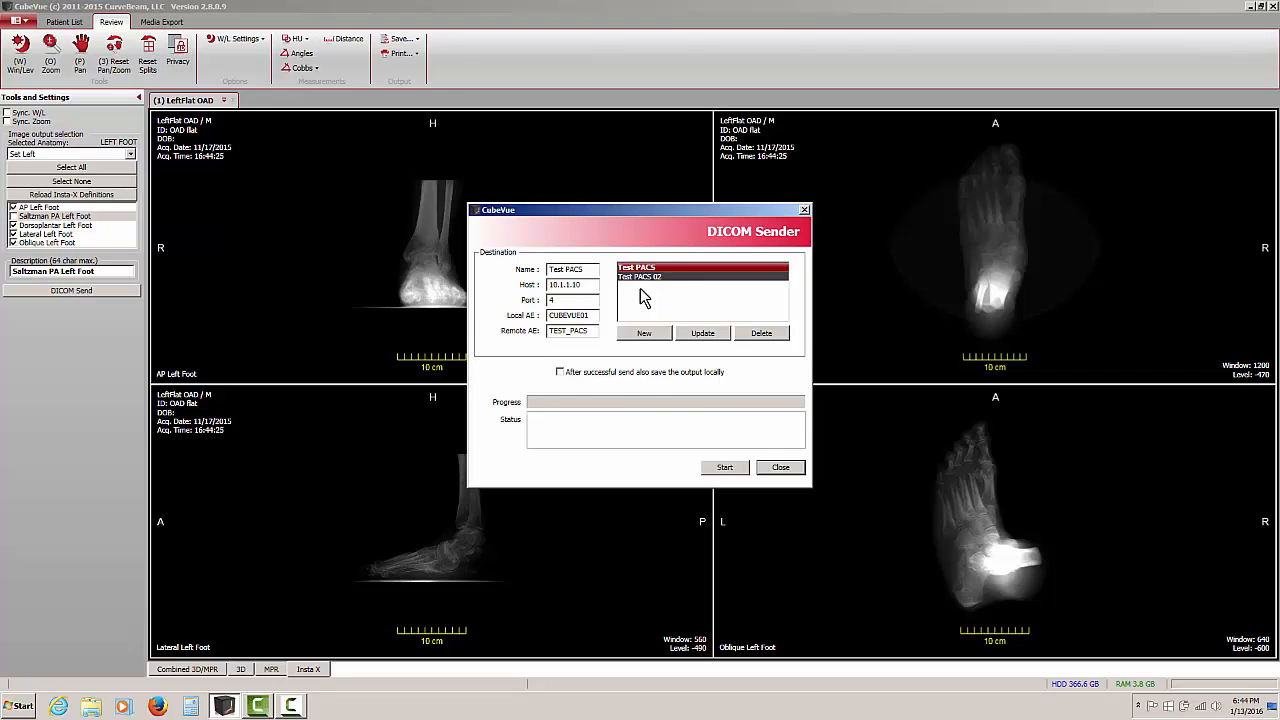
click(724, 470)
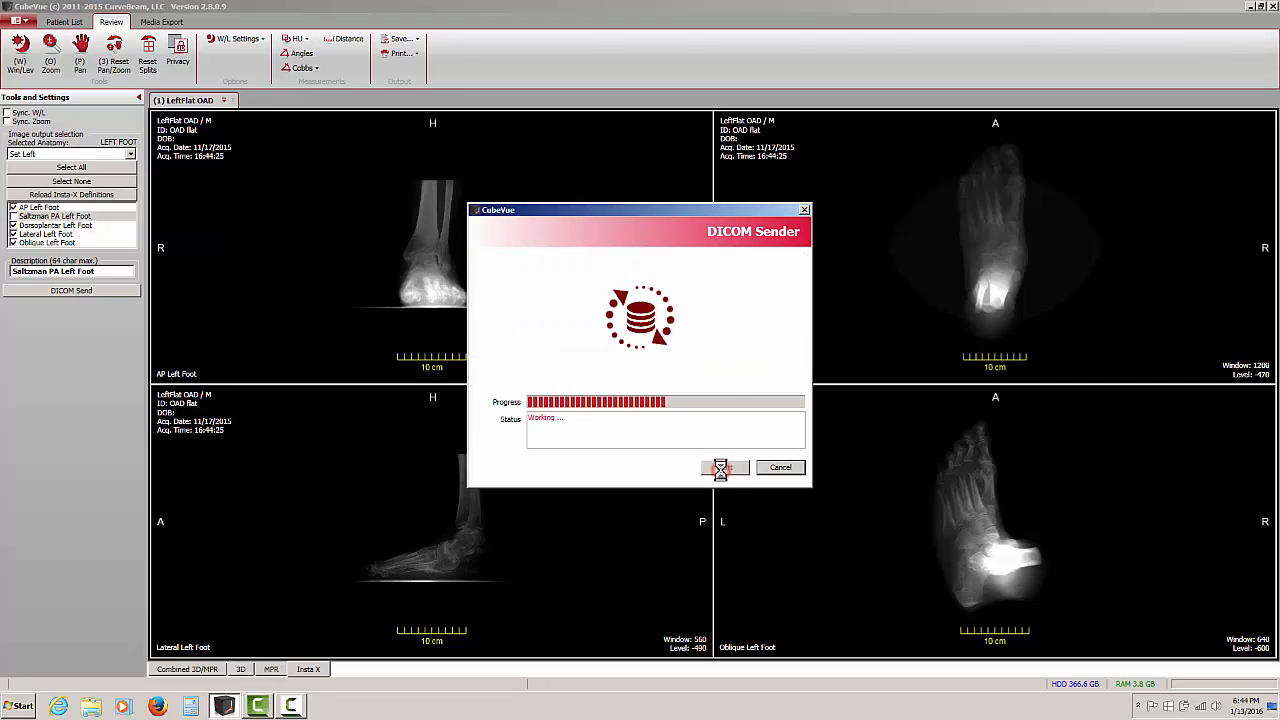